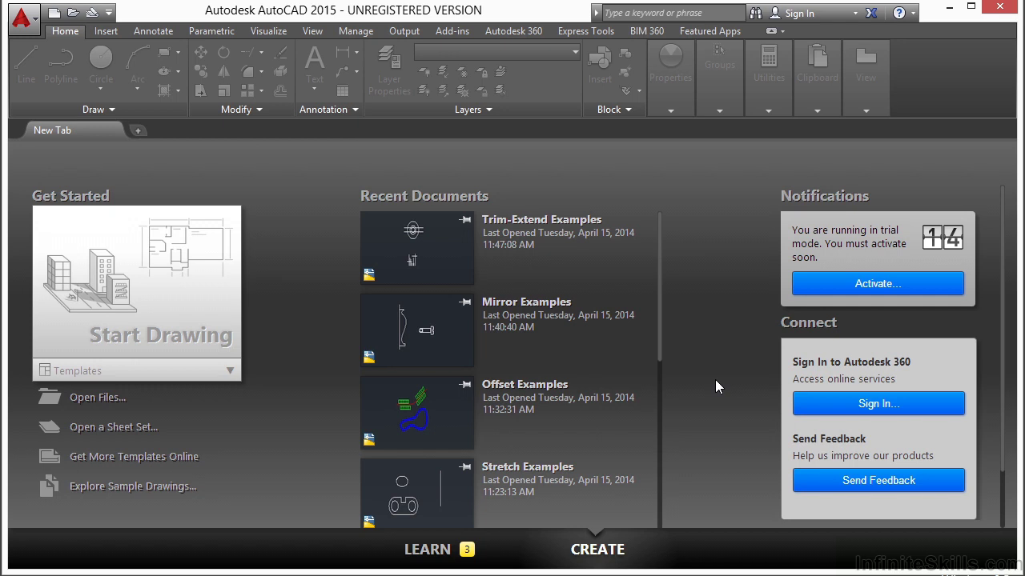
Open Chamfer-fillet Examples.dwg and pan the square, rounded rectangle and line pairs to the view centre.
{"action": "left_click", "coordinate": [85, 398]}
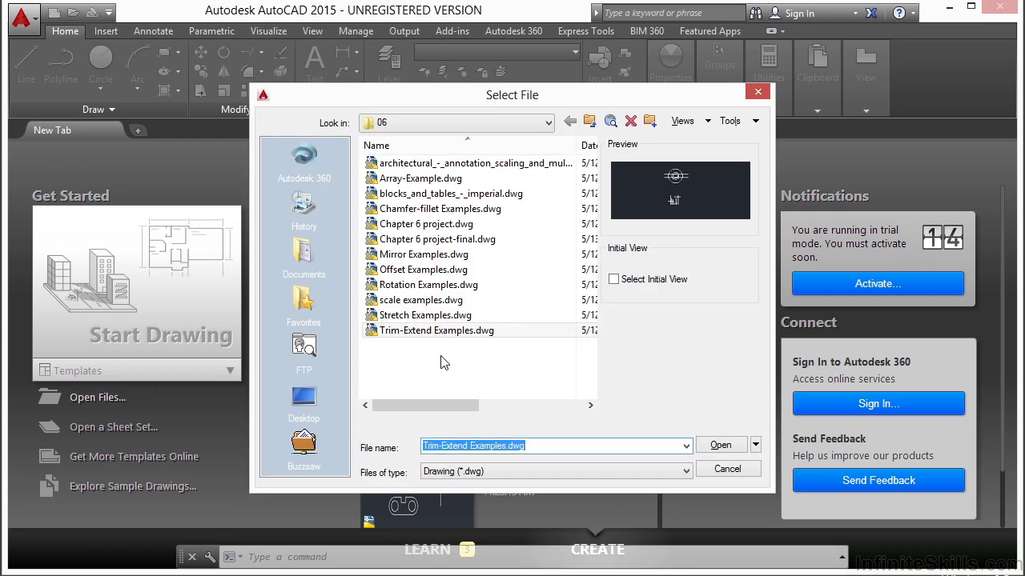
{"action": "left_click", "coordinate": [458, 211]}
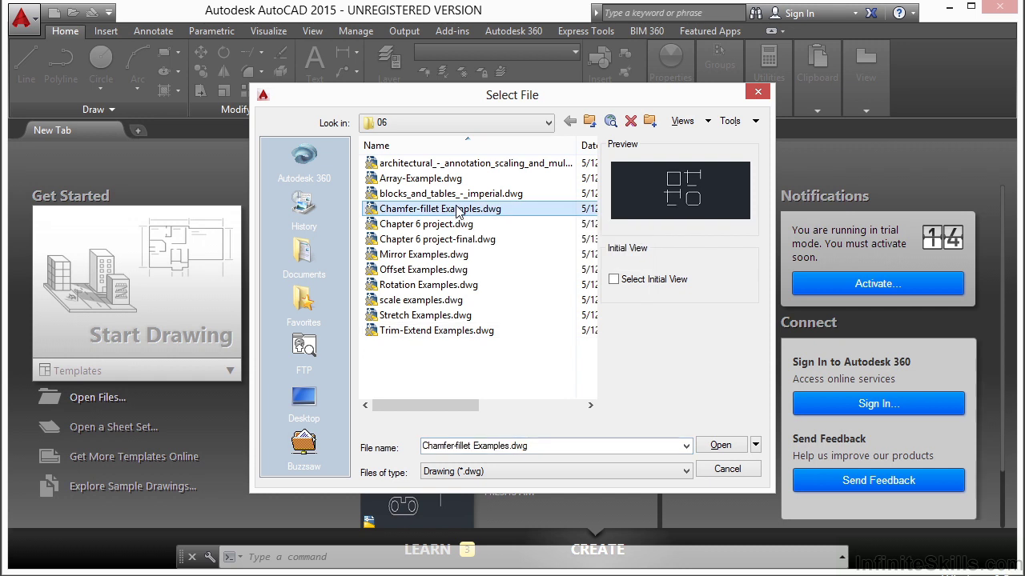
{"action": "left_click", "coordinate": [718, 446]}
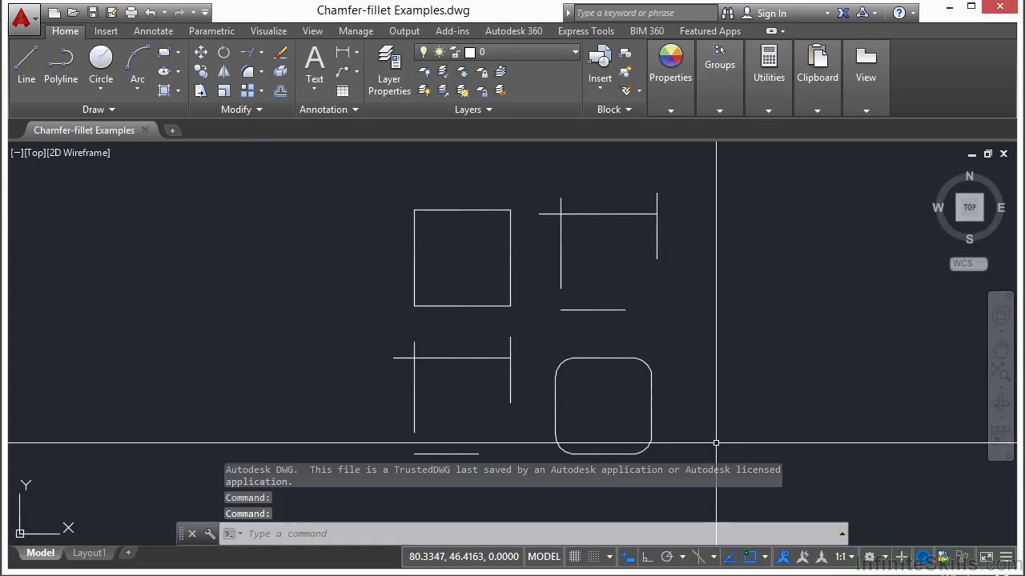
{"action": "mouse_move", "coordinate": [723, 353]}
{"action": "middle_mouse_down"}
{"action": "mouse_move", "coordinate": [681, 318]}
{"action": "mouse_move", "coordinate": [669, 326]}
{"action": "middle_mouse_up"}
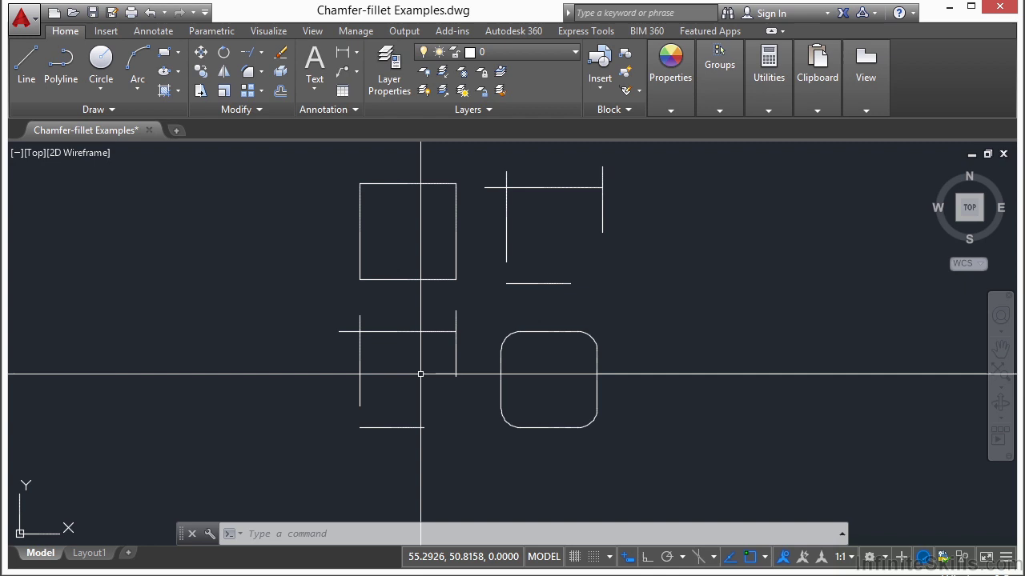
{"action": "middle_click_drag", "start_coordinate": [687, 295], "coordinate": [658, 312]}
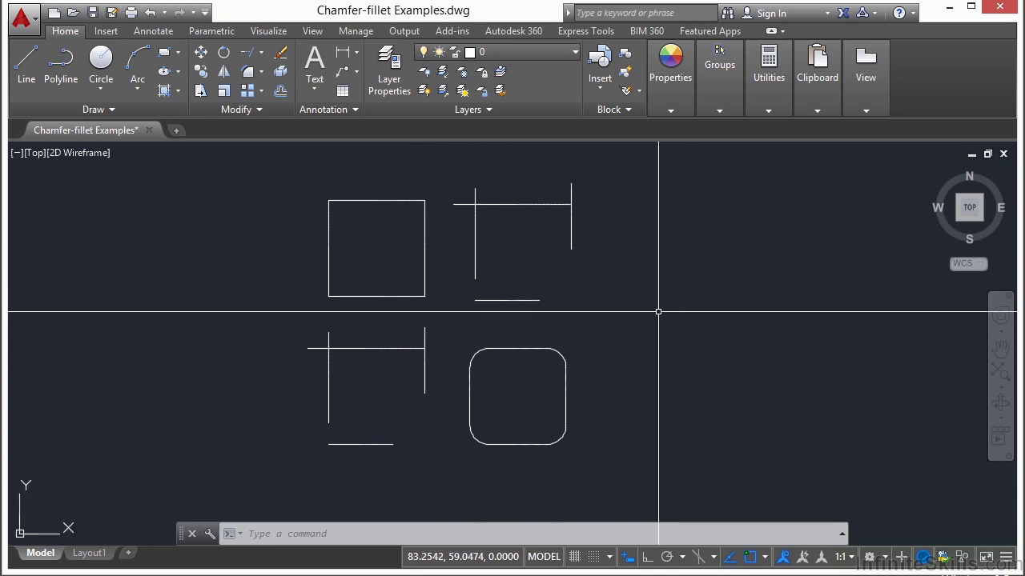
{"action": "type", "text": "FILLET"}
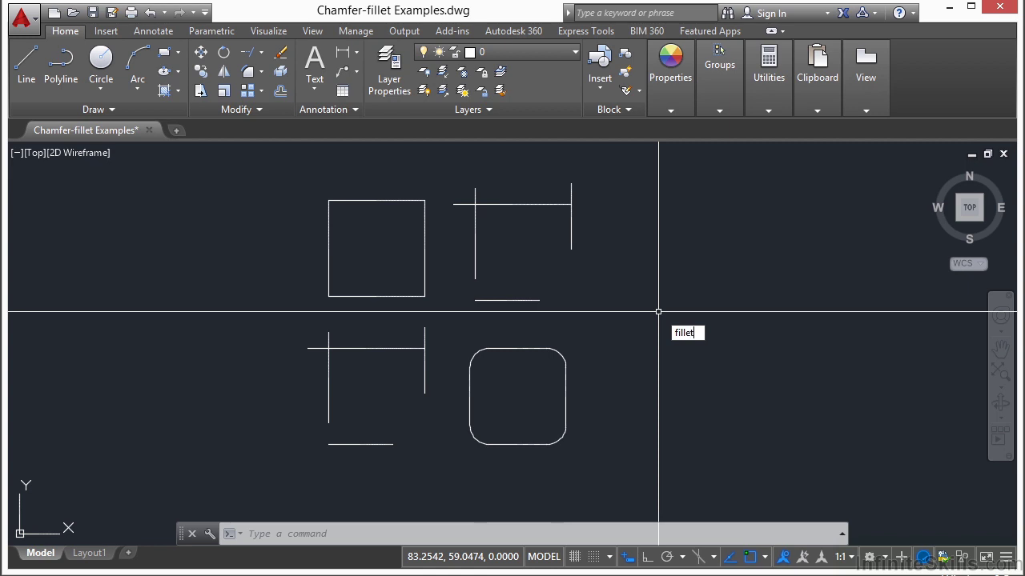
{"action": "key", "text": "Escape"}
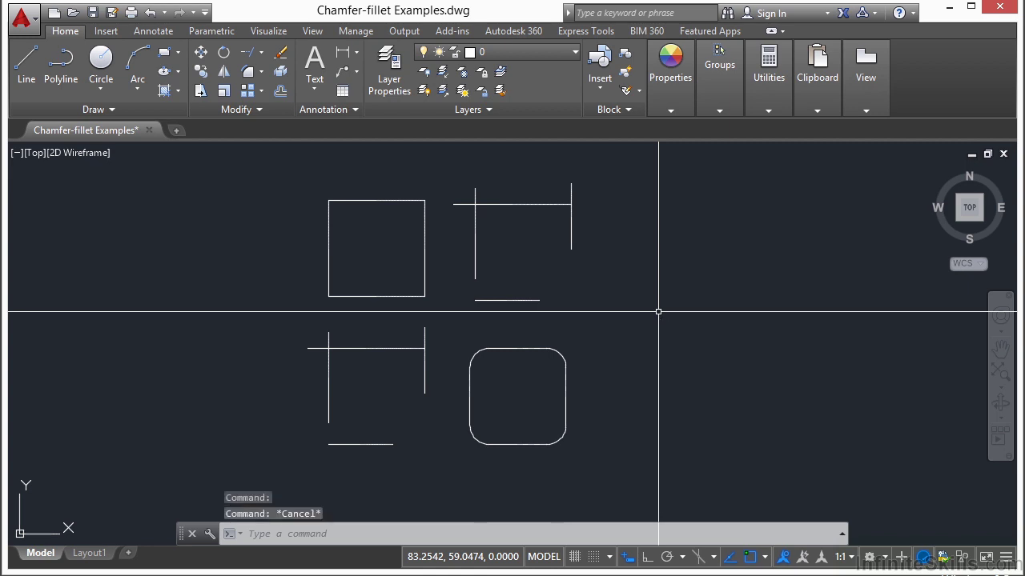
{"action": "type", "text": "F"}
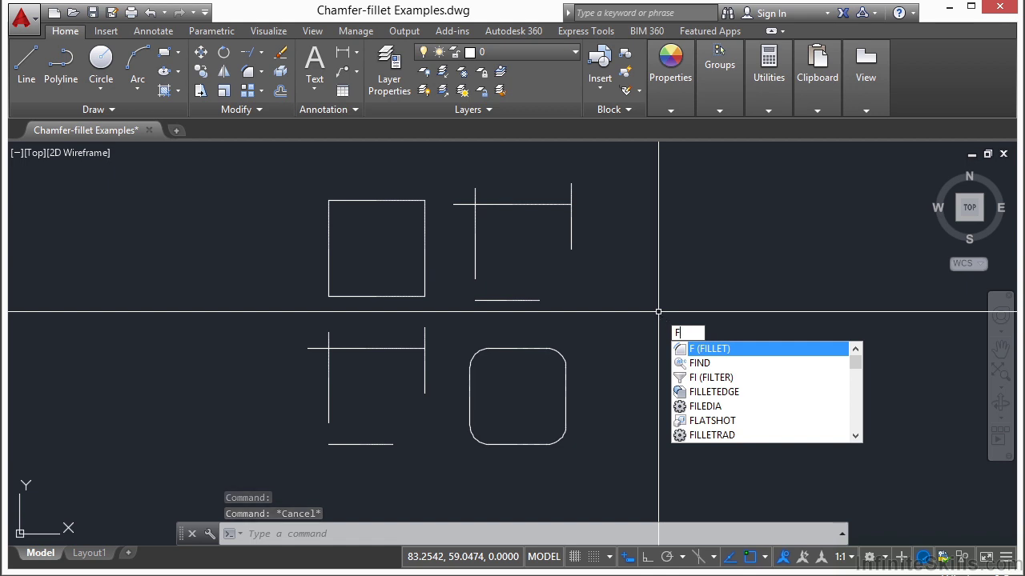
{"action": "key", "text": "Escape"}
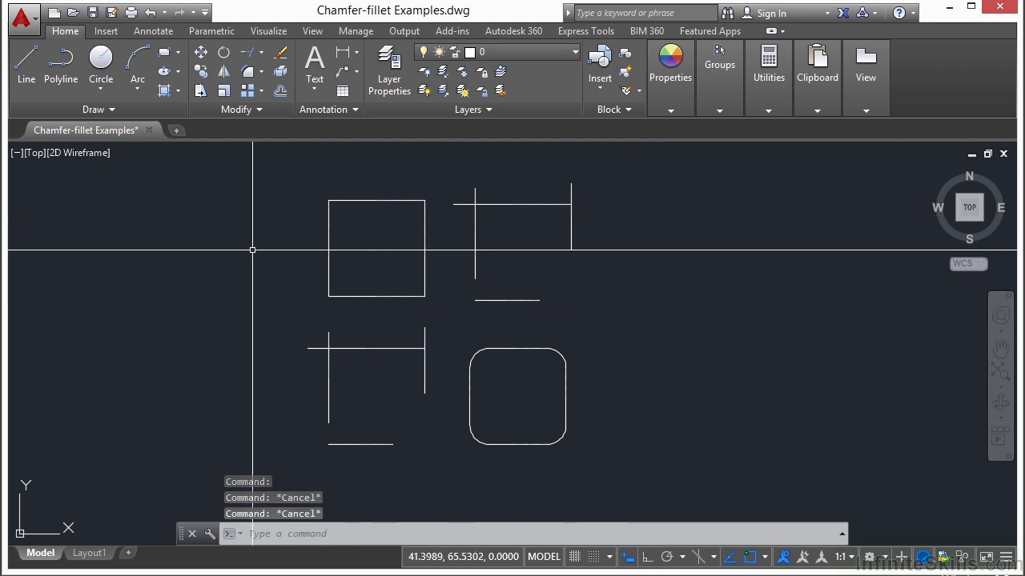
{"action": "left_click", "coordinate": [262, 74]}
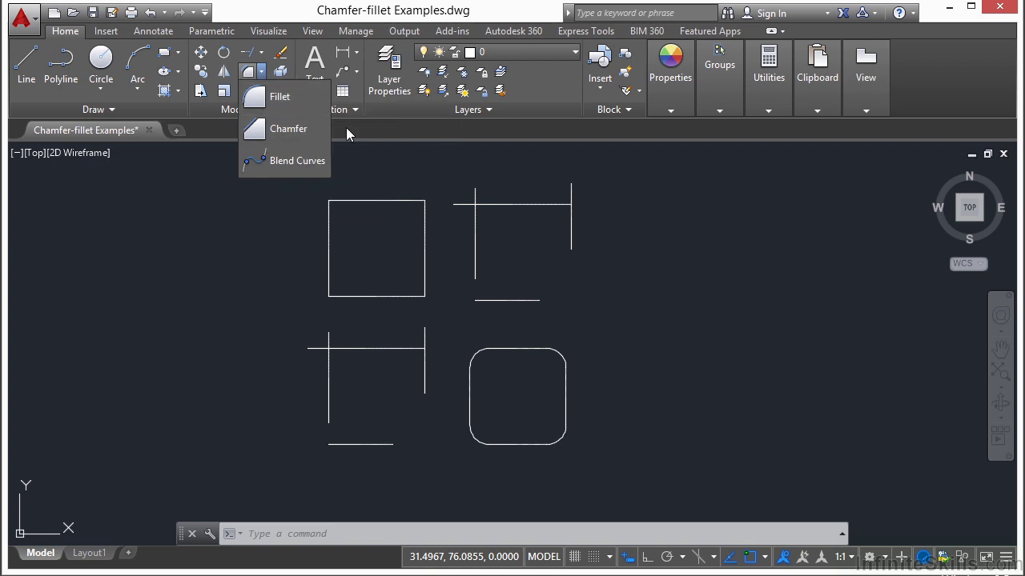
{"action": "left_click", "coordinate": [738, 321]}
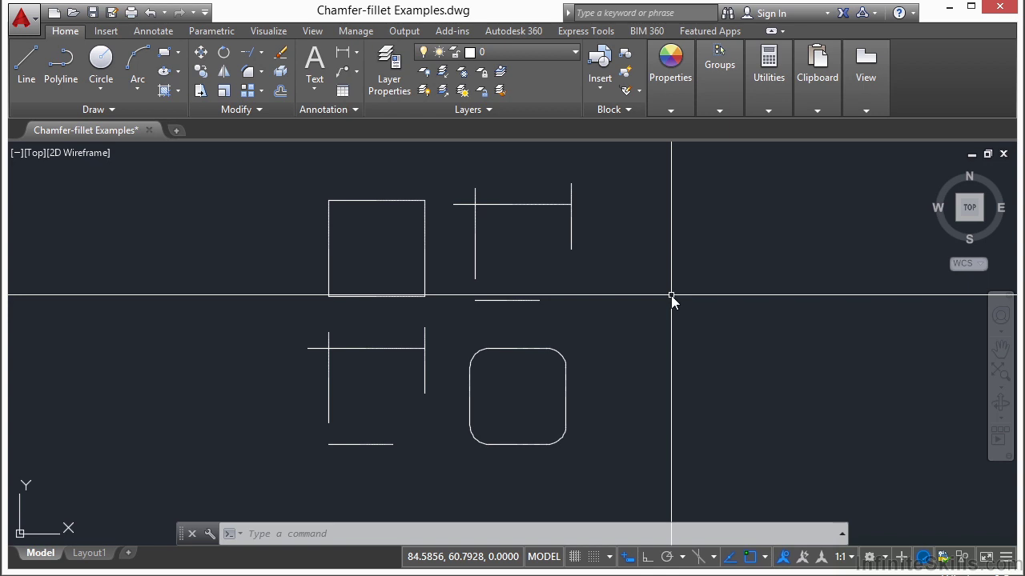
Fillet the square's top-left corner at radius 2 between its top and left edges.
{"action": "type", "text": "f"}
{"action": "key", "text": "Return"}
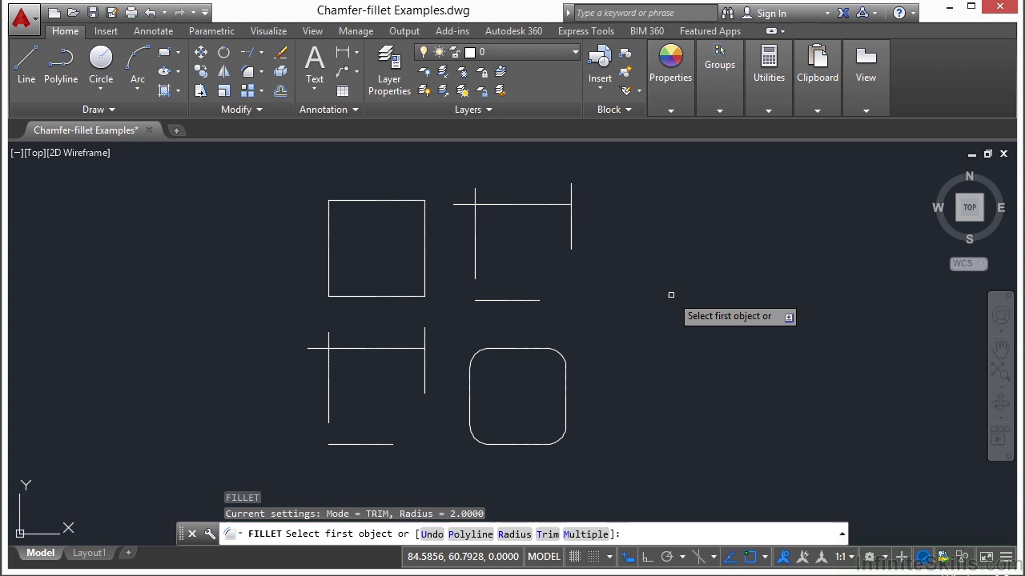
{"action": "type", "text": "r"}
{"action": "key", "text": "Return"}
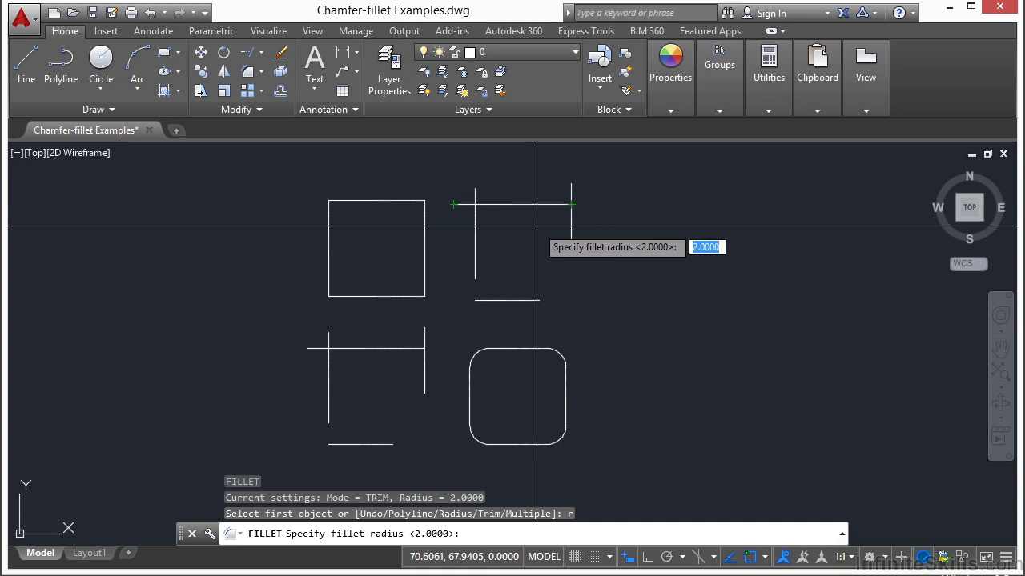
{"action": "type", "text": "2"}
{"action": "key", "text": "Return"}
{"action": "scroll", "coordinate": [345, 199], "scroll_direction": "up", "scroll_amount": 2}
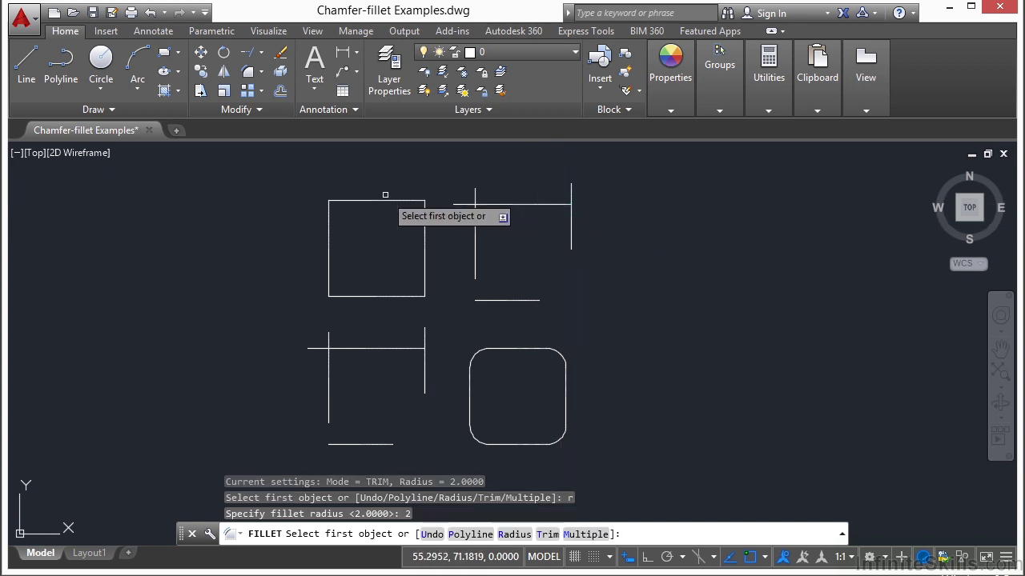
{"action": "left_click", "coordinate": [344, 200]}
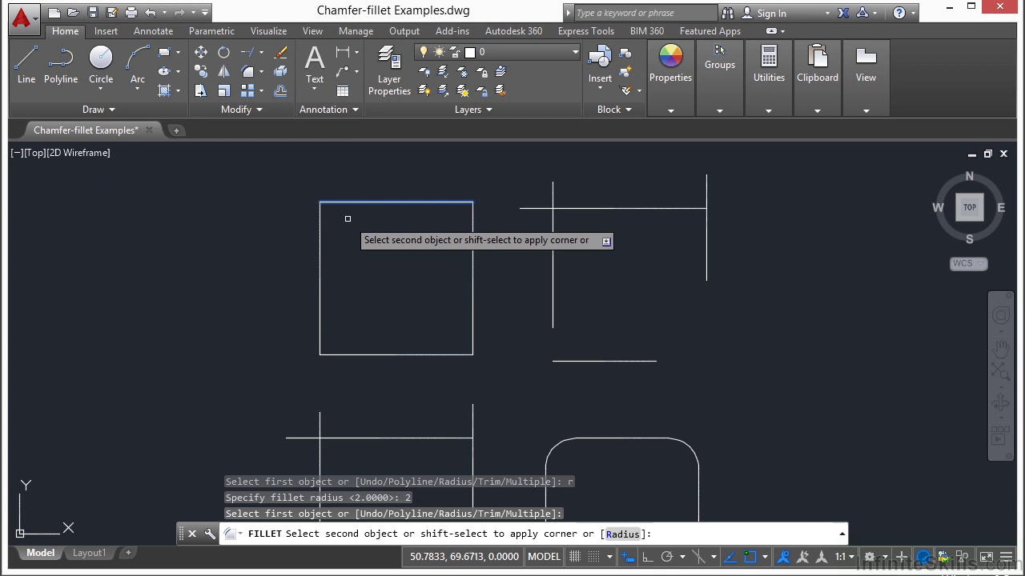
{"action": "left_click", "coordinate": [320, 256]}
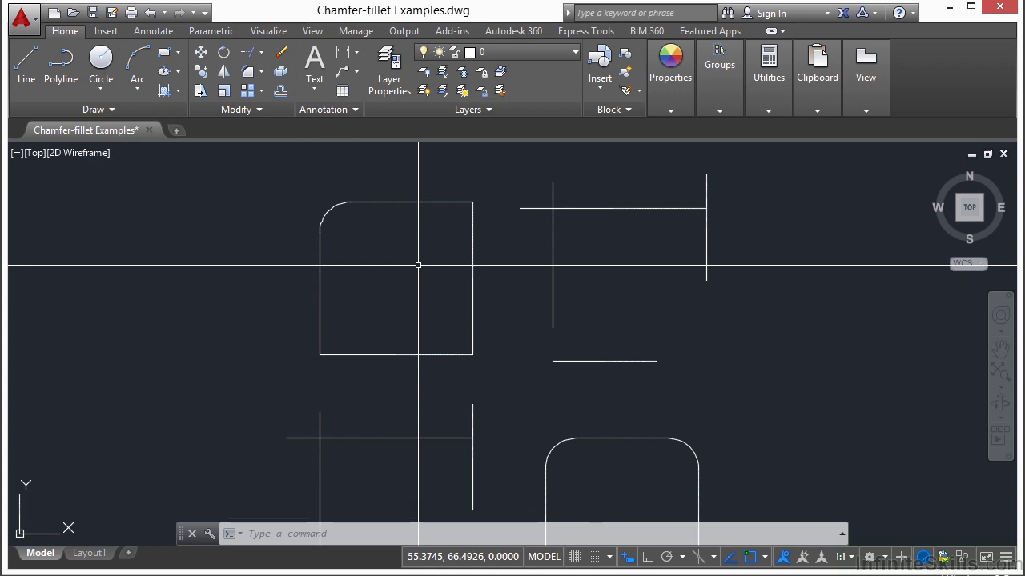
Chamfer the square's bottom-left corner 3 by 3 between its left and bottom edges.
{"action": "type", "text": "CHA"}
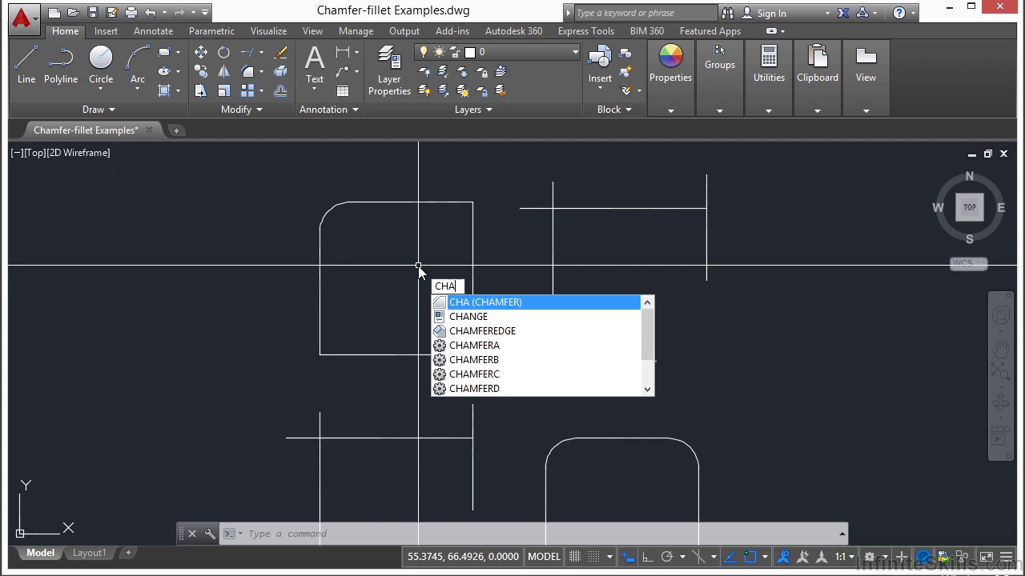
{"action": "key", "text": "Return"}
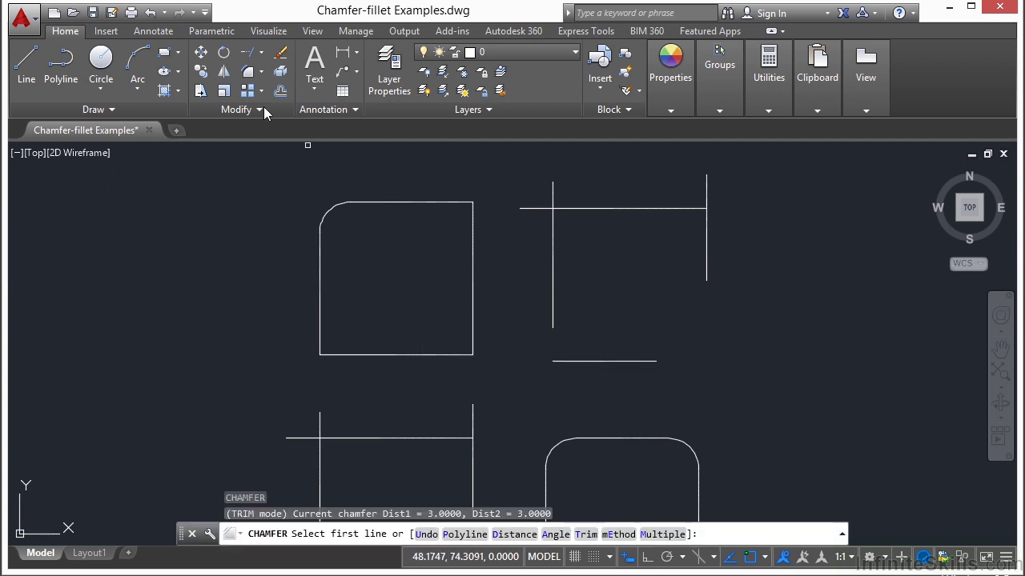
{"action": "left_click", "coordinate": [264, 76]}
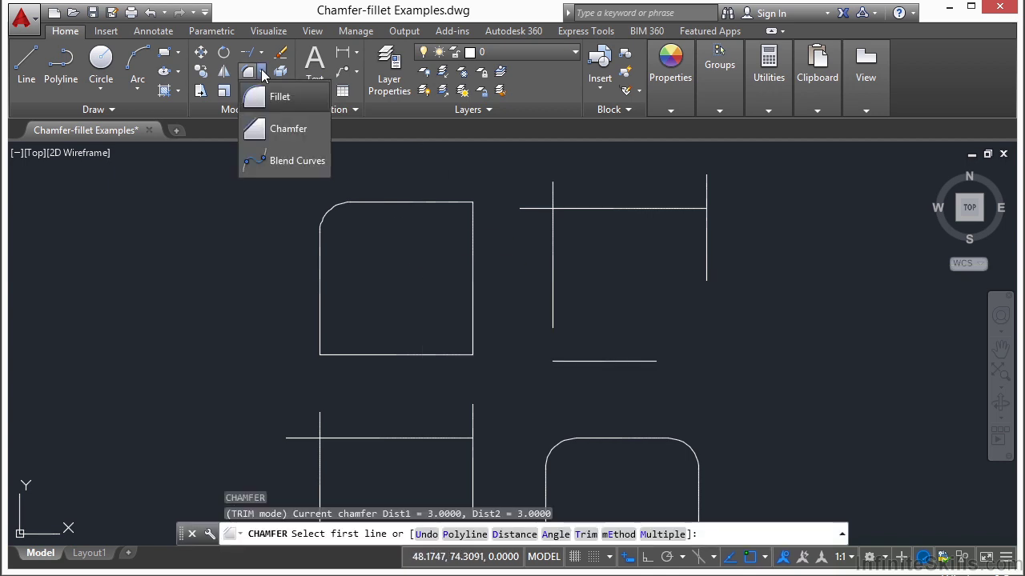
{"action": "left_click", "coordinate": [286, 131]}
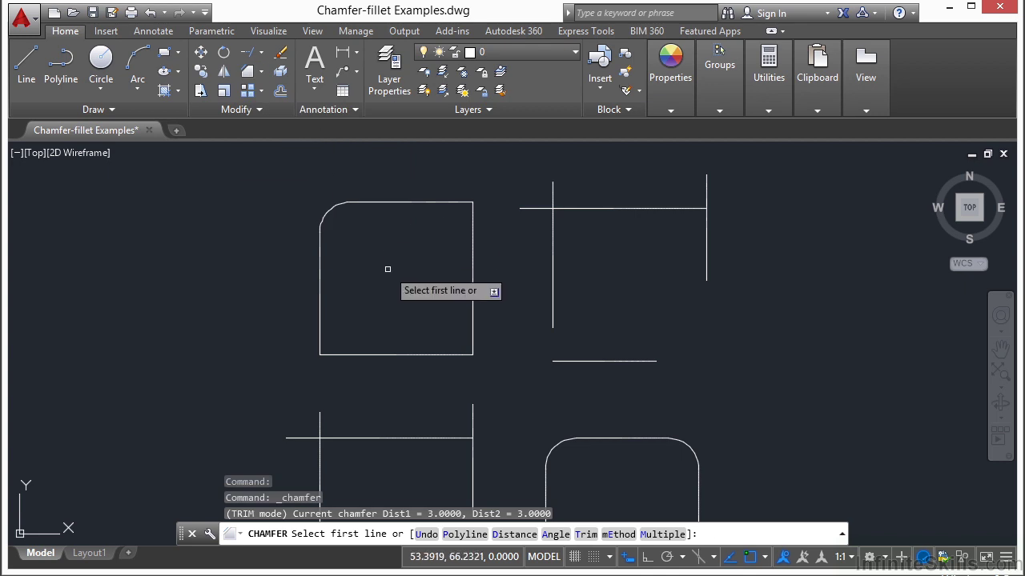
{"action": "type", "text": "2"}
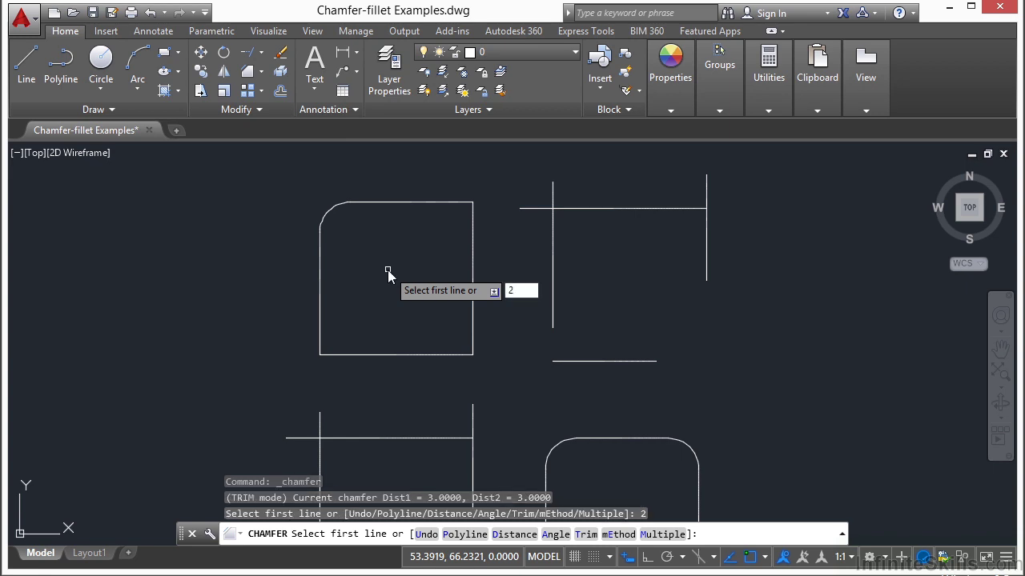
{"action": "key", "text": "Return"}
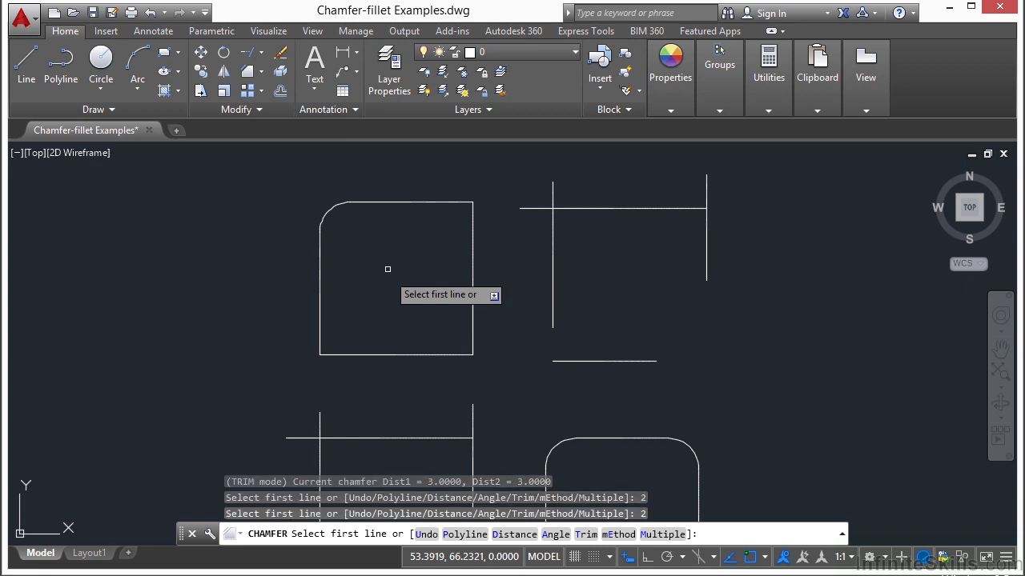
{"action": "left_click", "coordinate": [324, 328]}
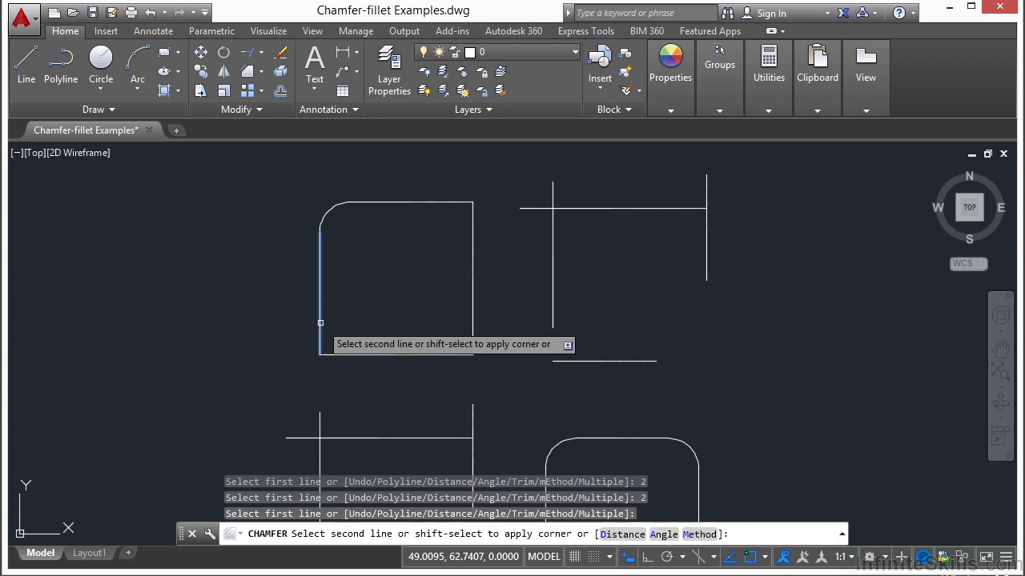
{"action": "left_click", "coordinate": [398, 356]}
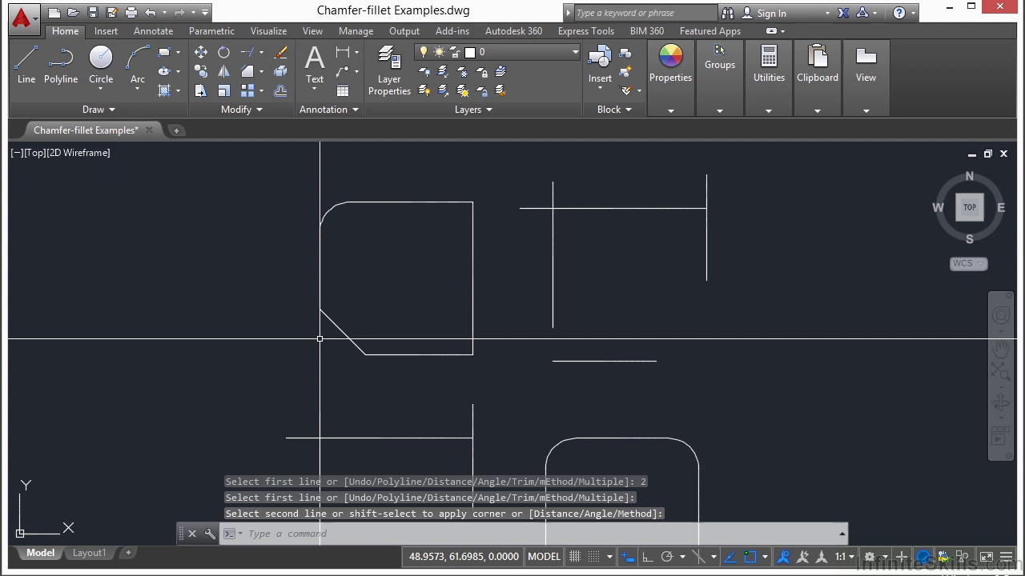
{"action": "key", "text": "Return"}
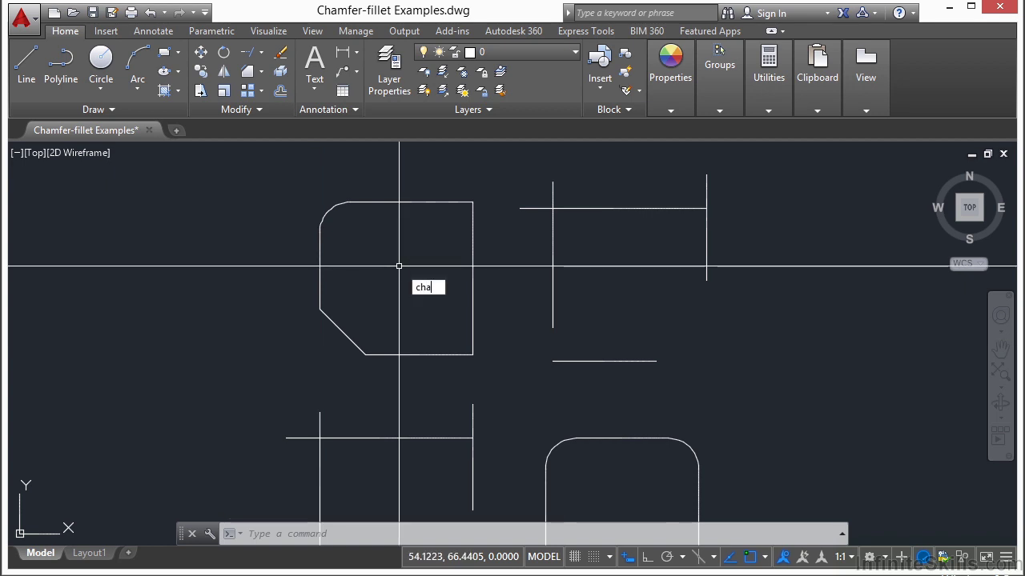
{"action": "type", "text": "d"}
{"action": "key", "text": "Return"}
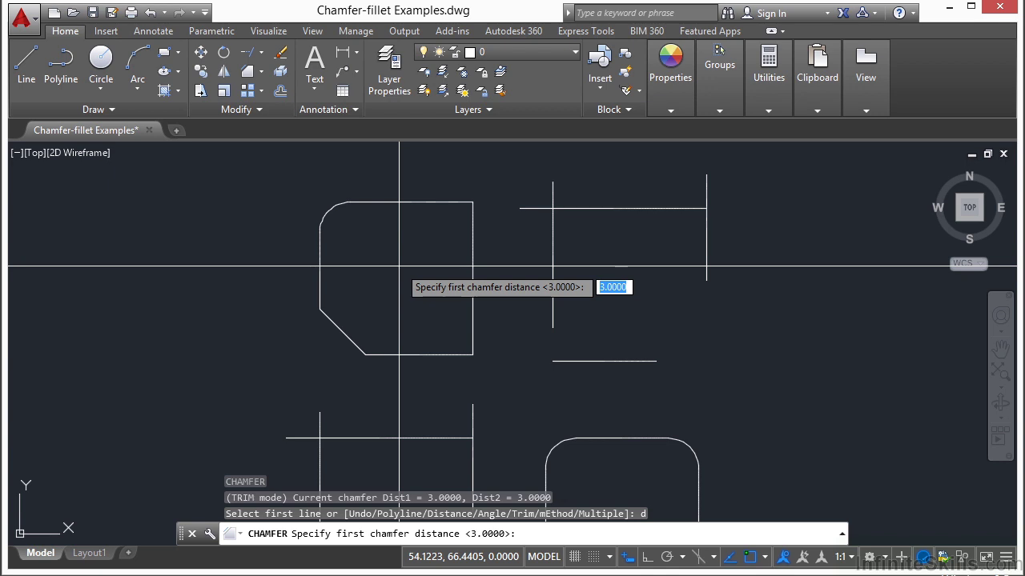
{"action": "type", "text": "2"}
{"action": "key", "text": "Return"}
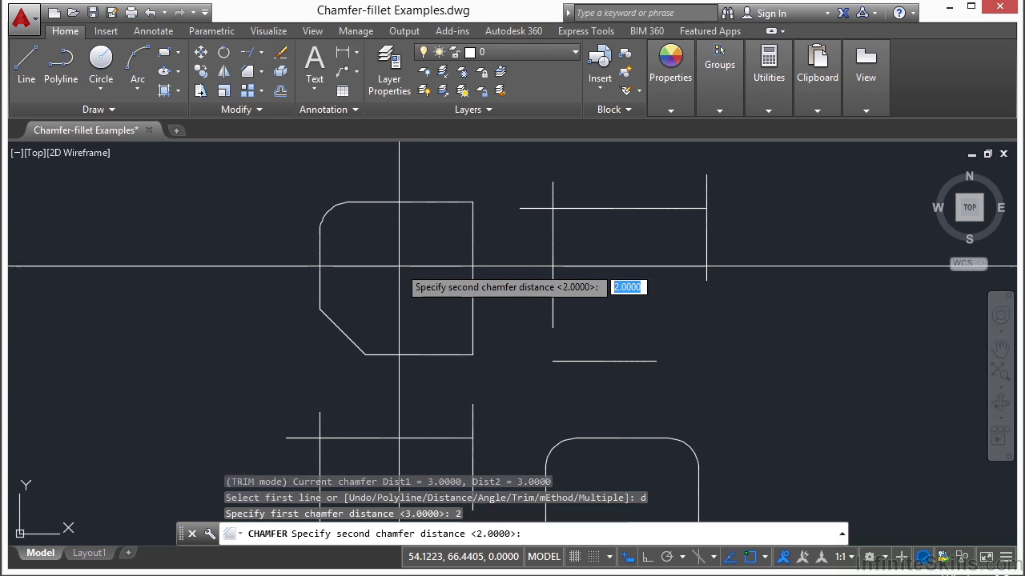
{"action": "type", "text": "5"}
{"action": "key", "text": "Return"}
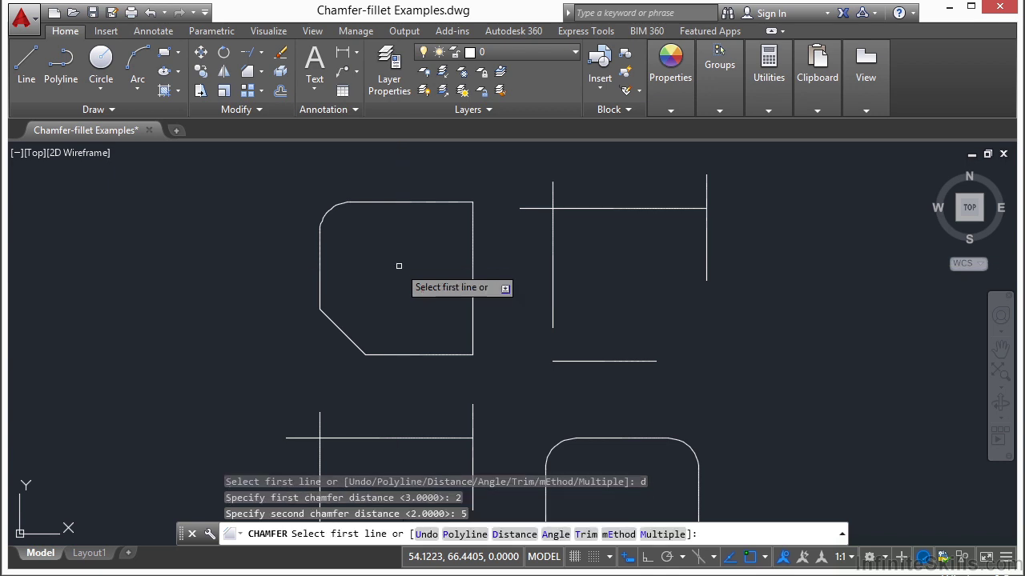
{"action": "left_click", "coordinate": [452, 354]}
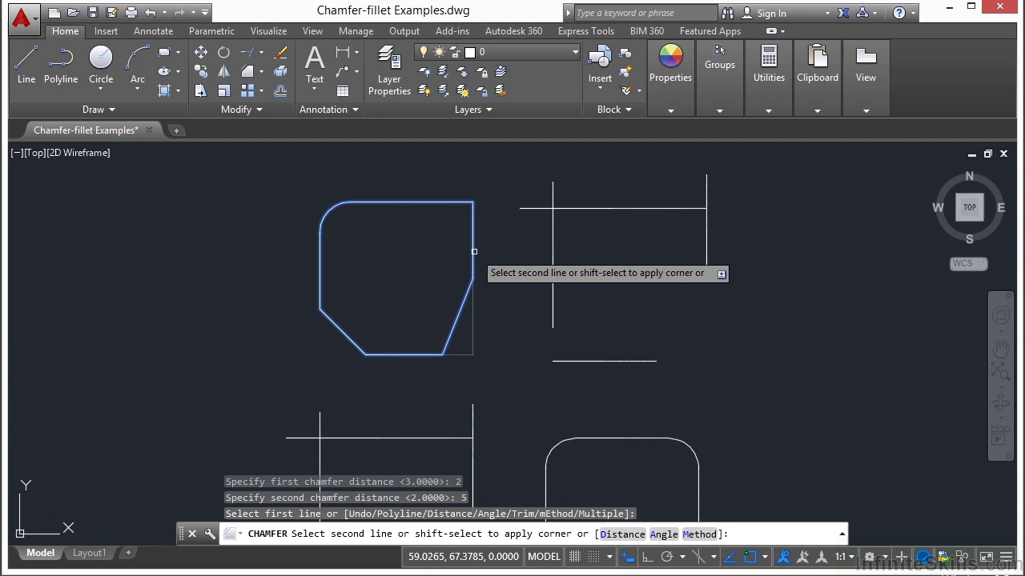
{"action": "left_click", "coordinate": [473, 251]}
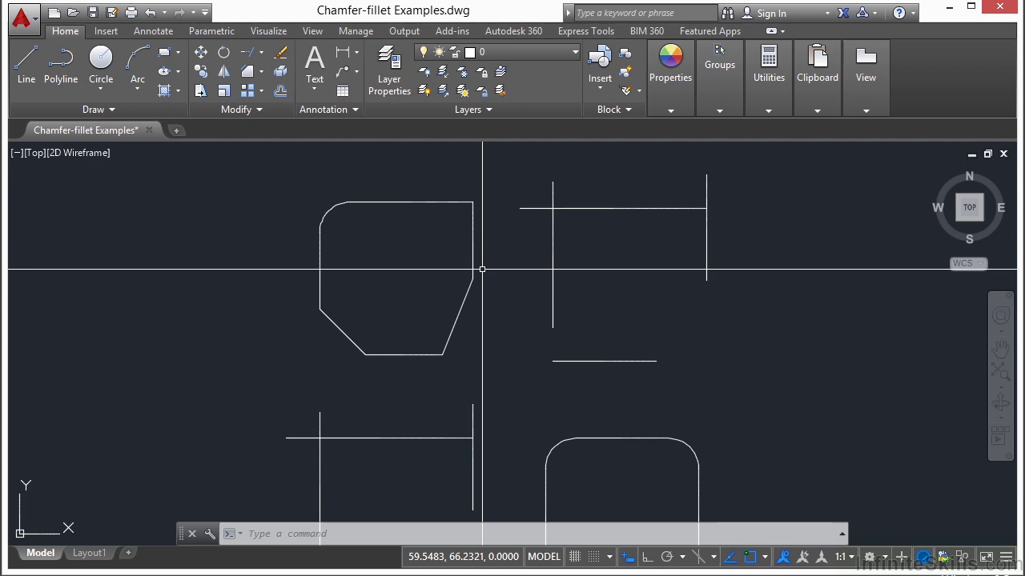
Undo the earlier chamfer, then re-chamfer the lower-right corner: 2 on the right edge, 5 on the bottom.
{"action": "key", "text": "ctrl+z"}
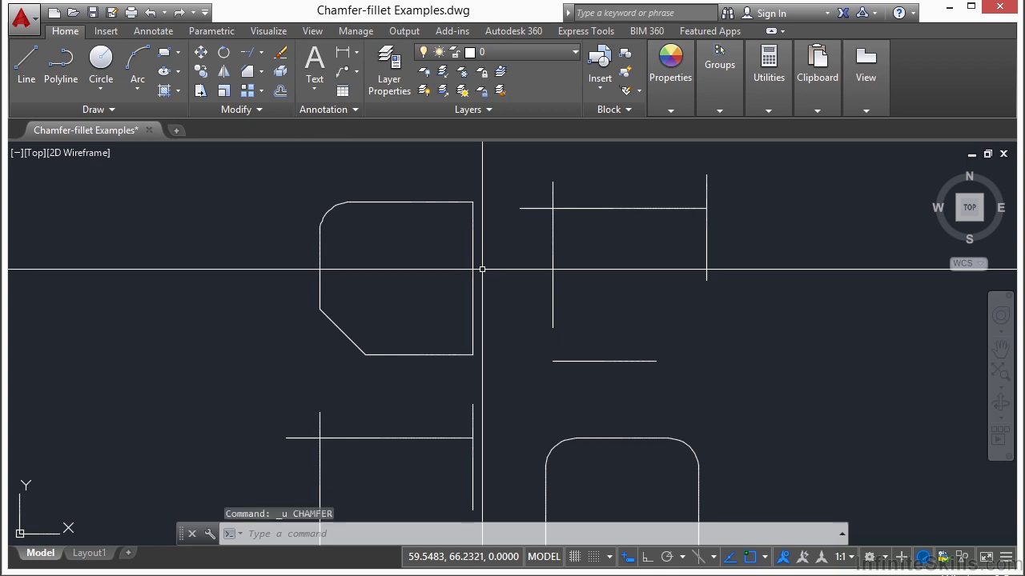
{"action": "type", "text": "cha"}
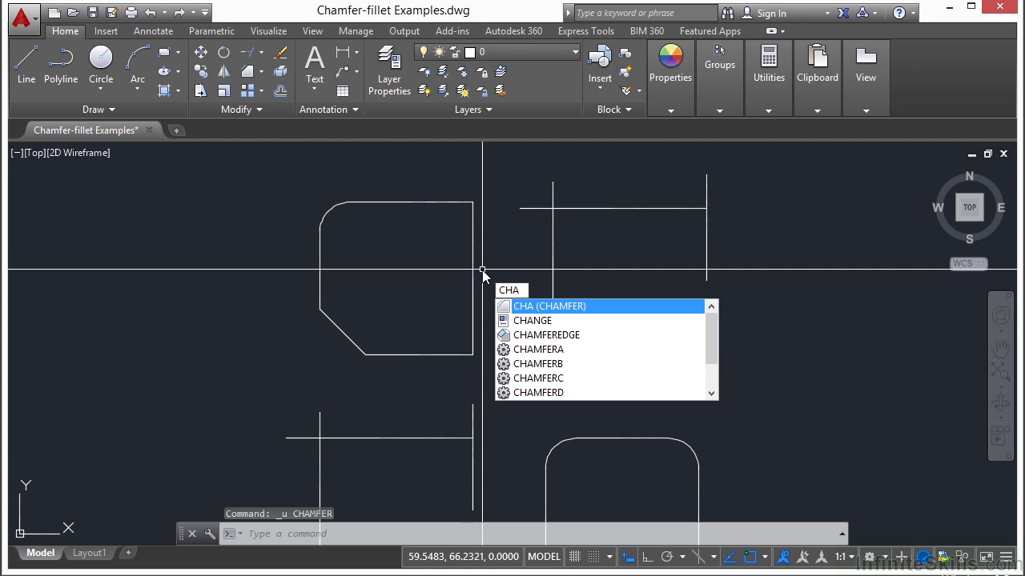
{"action": "key", "text": "Return"}
{"action": "type", "text": "d"}
{"action": "key", "text": "Return"}
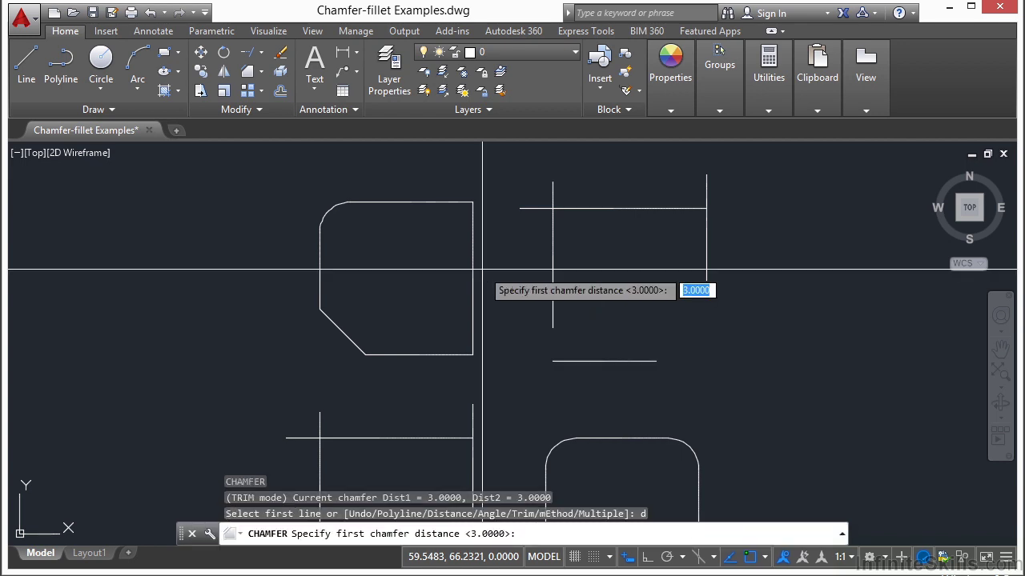
{"action": "type", "text": "2"}
{"action": "key", "text": "Return"}
{"action": "type", "text": "5"}
{"action": "key", "text": "Return"}
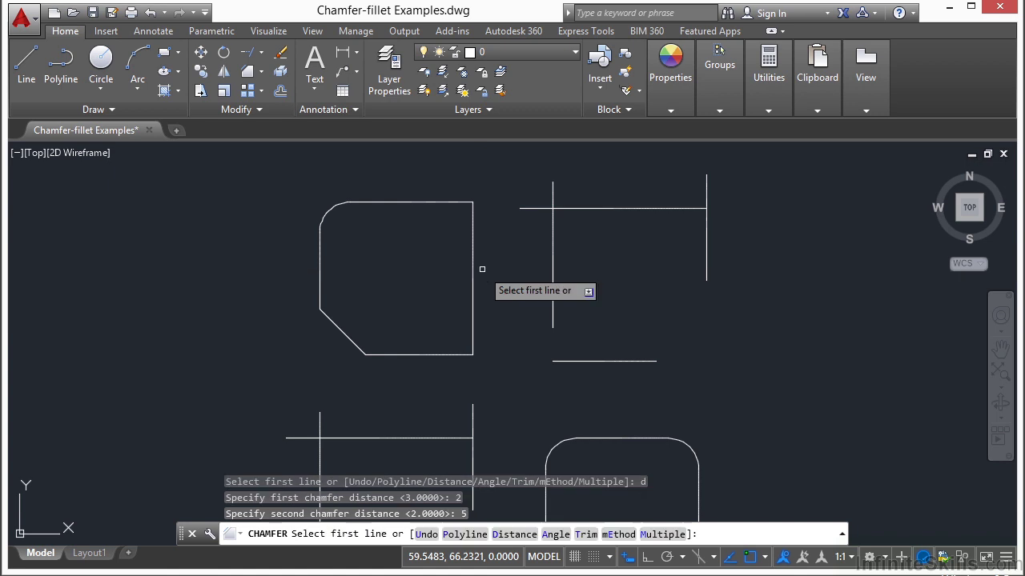
{"action": "left_click", "coordinate": [471, 298]}
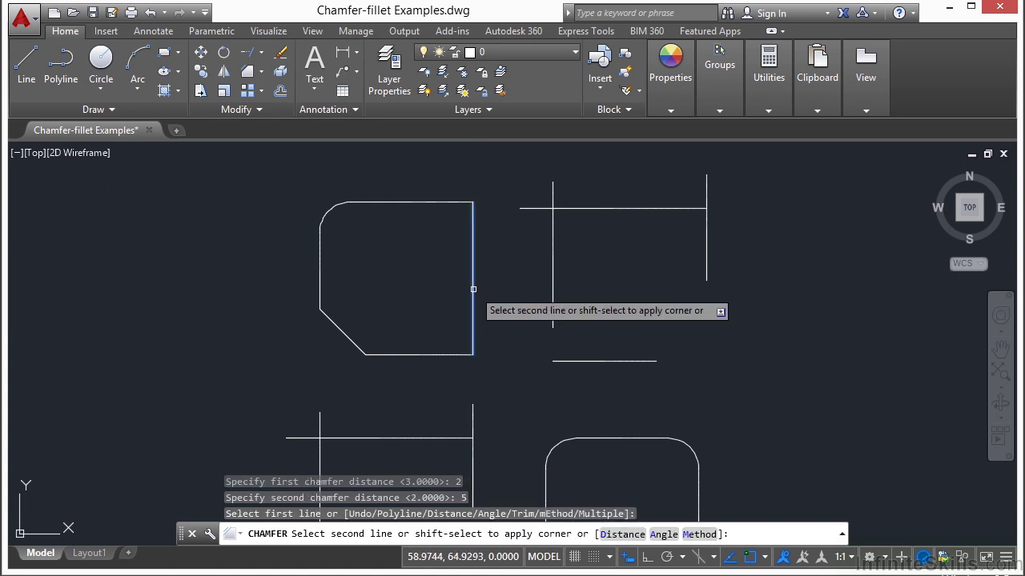
{"action": "left_click", "coordinate": [433, 351]}
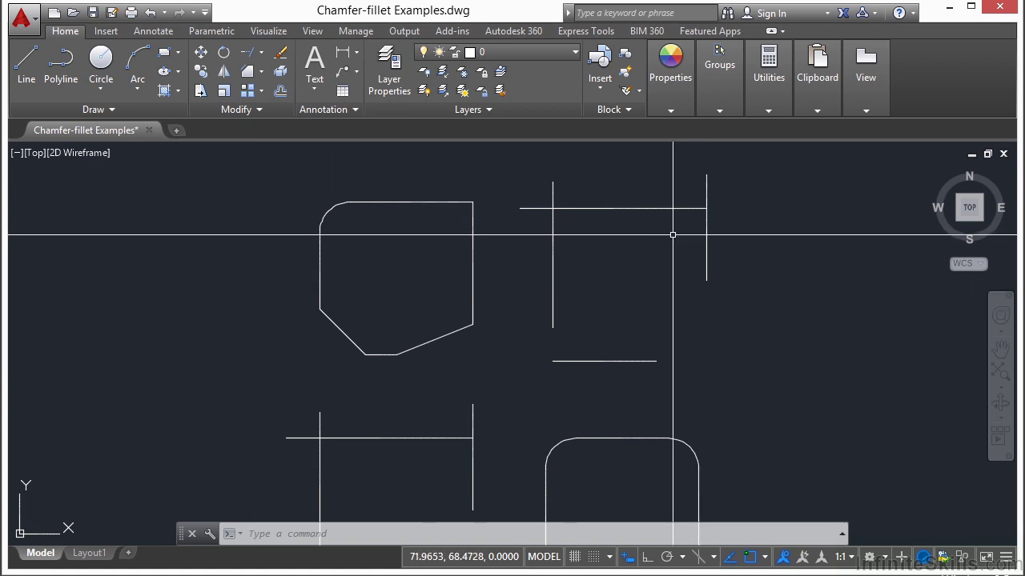
Set the fillet radius to 2 and round the crossing lines' top-left and top-right corners.
{"action": "type", "text": "f"}
{"action": "key", "text": "Return"}
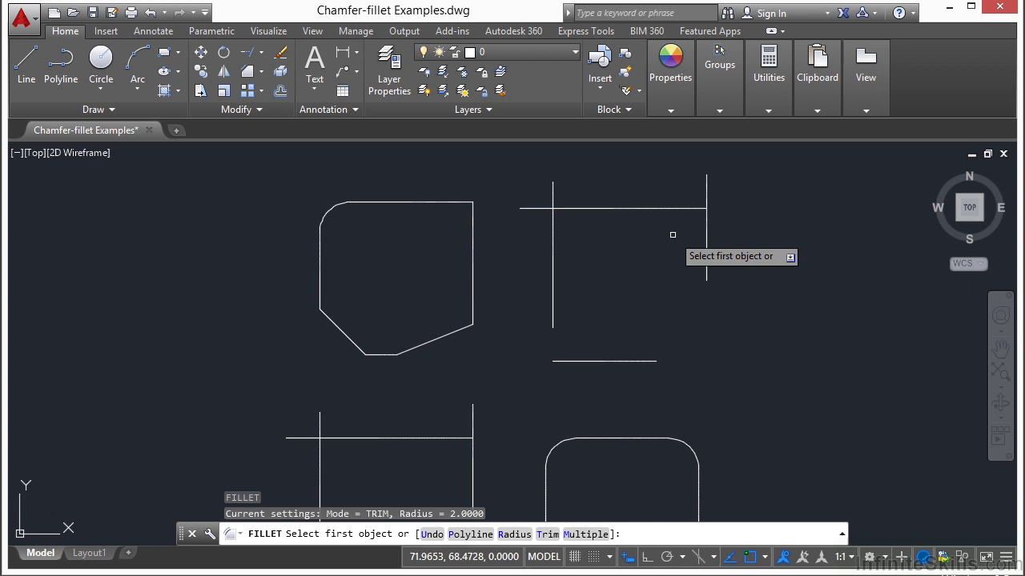
{"action": "type", "text": "r"}
{"action": "key", "text": "Return"}
{"action": "type", "text": "2"}
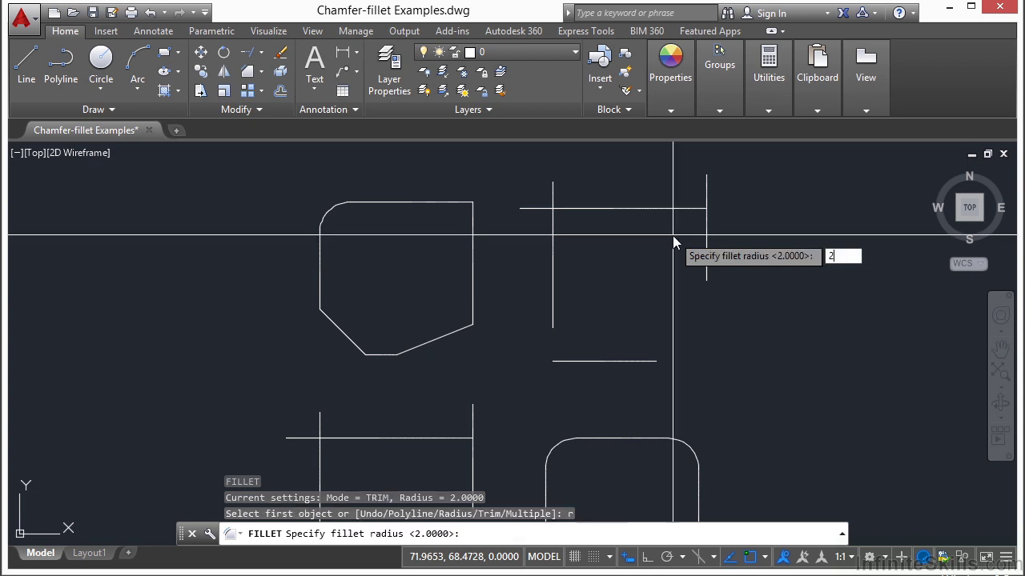
{"action": "key", "text": "Return"}
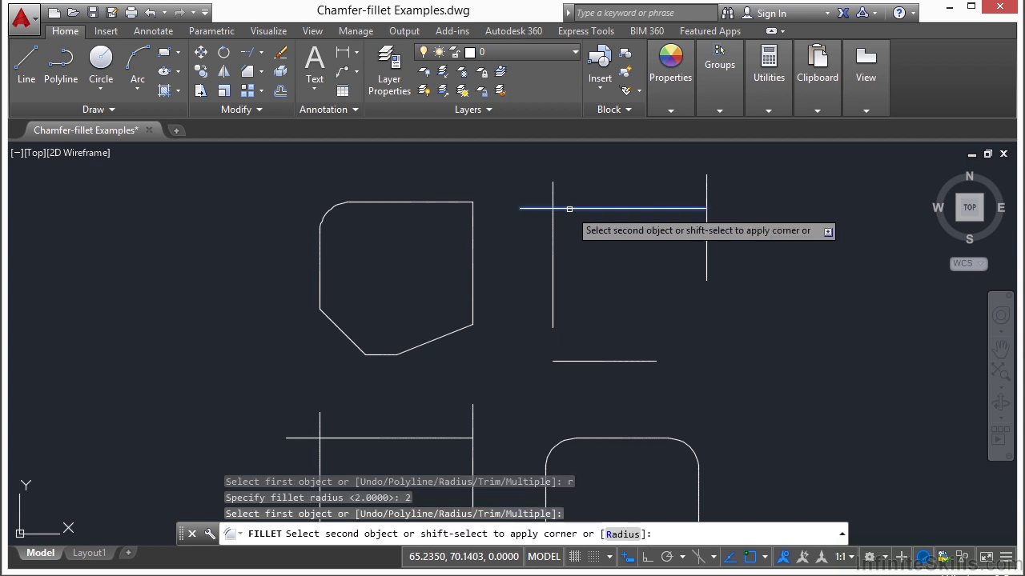
{"action": "left_click", "coordinate": [552, 228]}
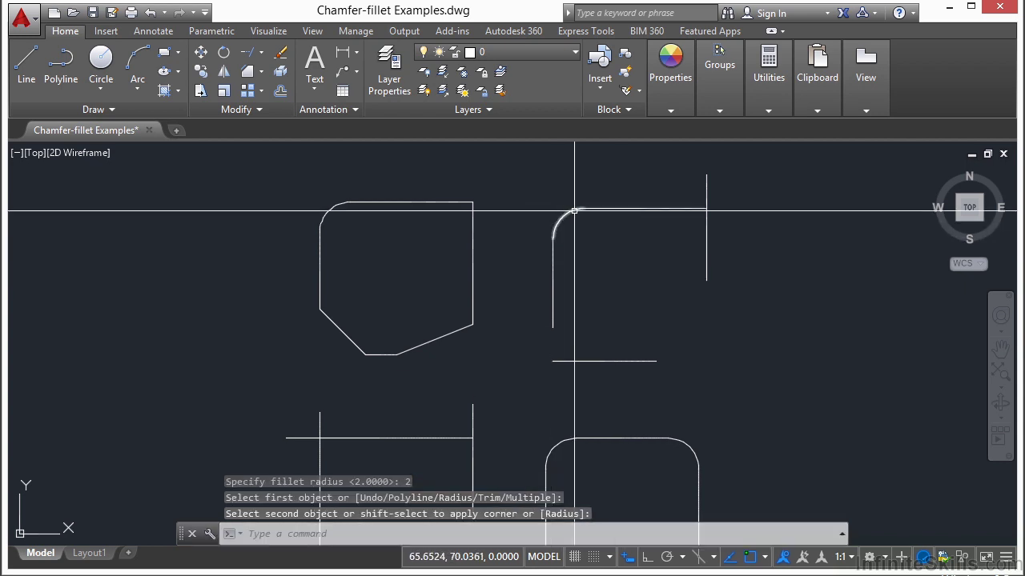
{"action": "key", "text": "Return"}
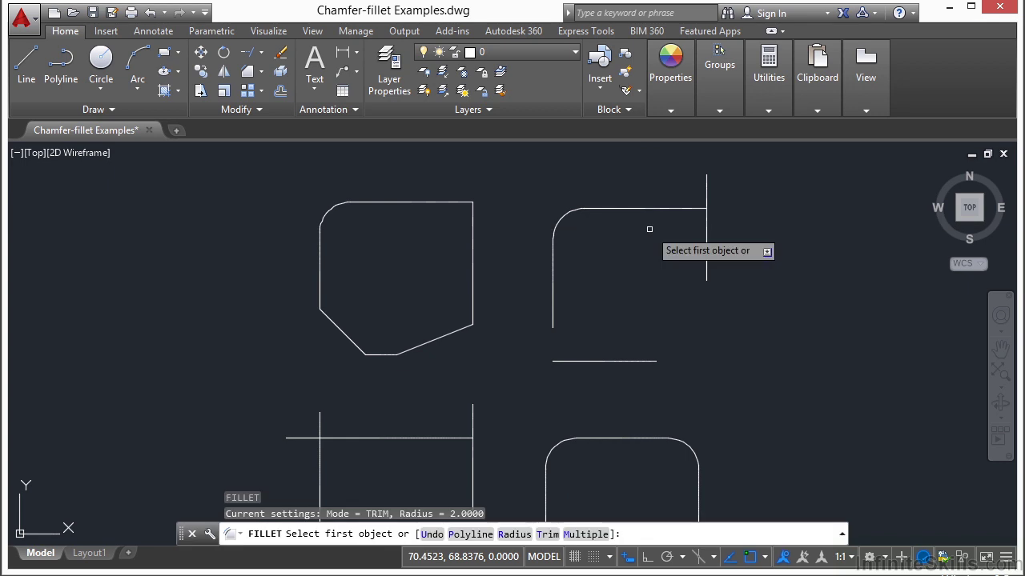
{"action": "left_click", "coordinate": [693, 208]}
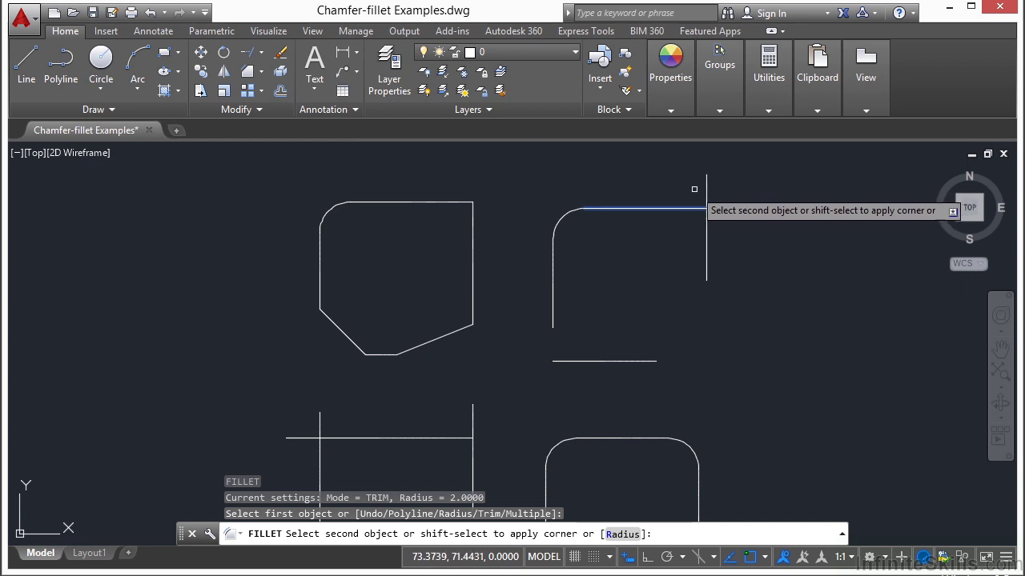
{"action": "left_click", "coordinate": [707, 248]}
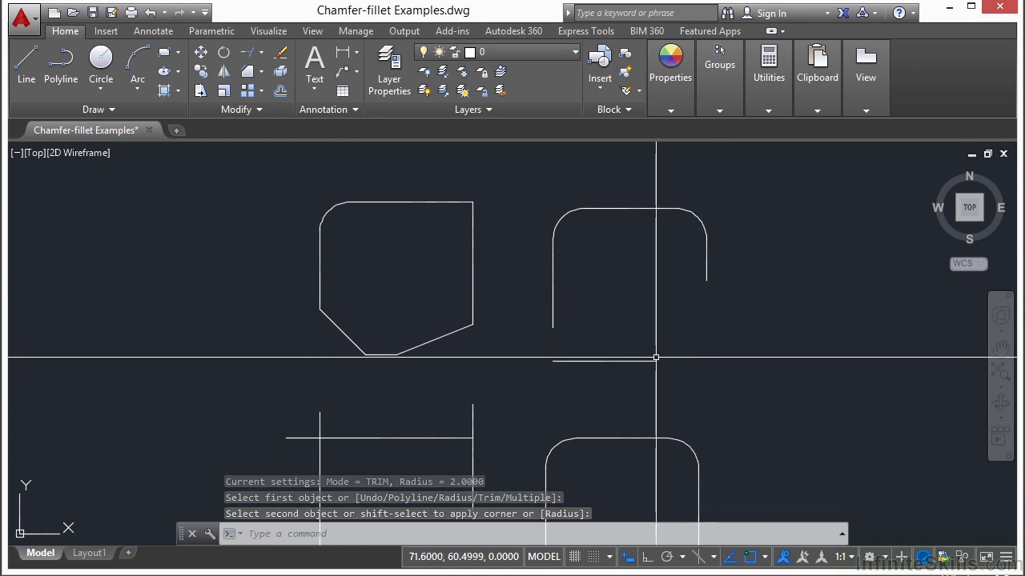
Round the bottom-right and bottom-left corners with the same radius-2 fillet.
{"action": "key", "text": "Return"}
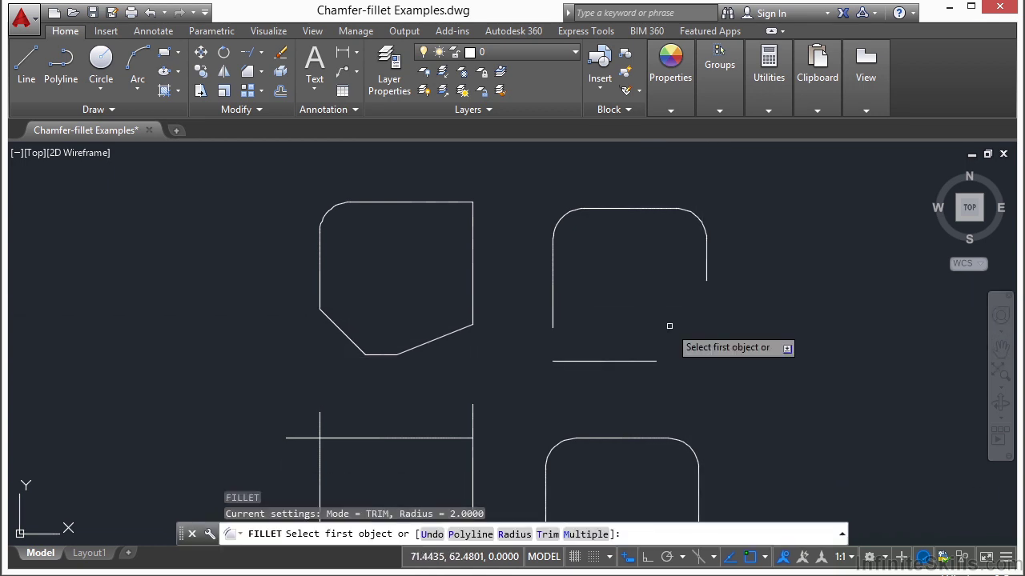
{"action": "left_click", "coordinate": [708, 270]}
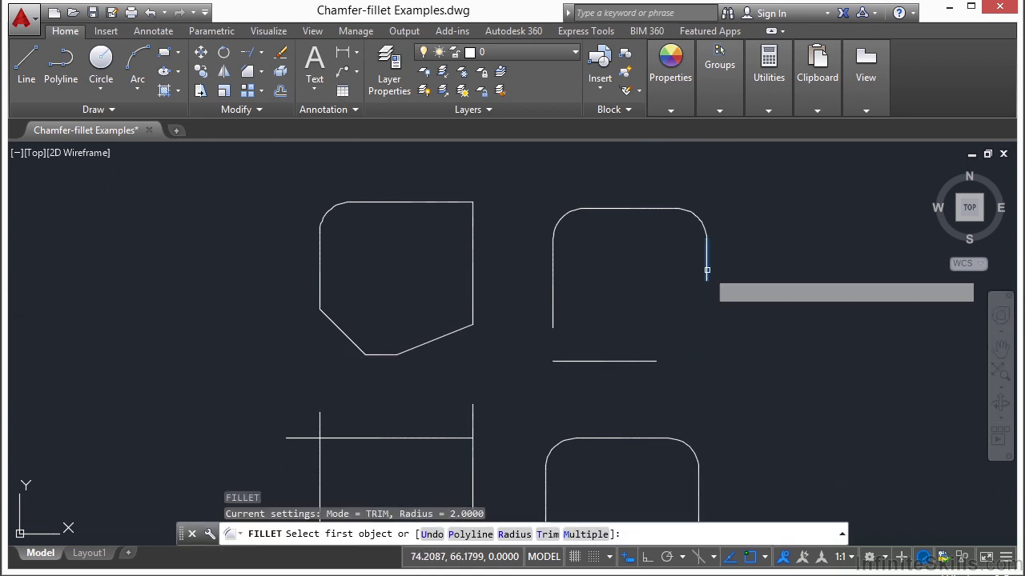
{"action": "left_click", "coordinate": [631, 361]}
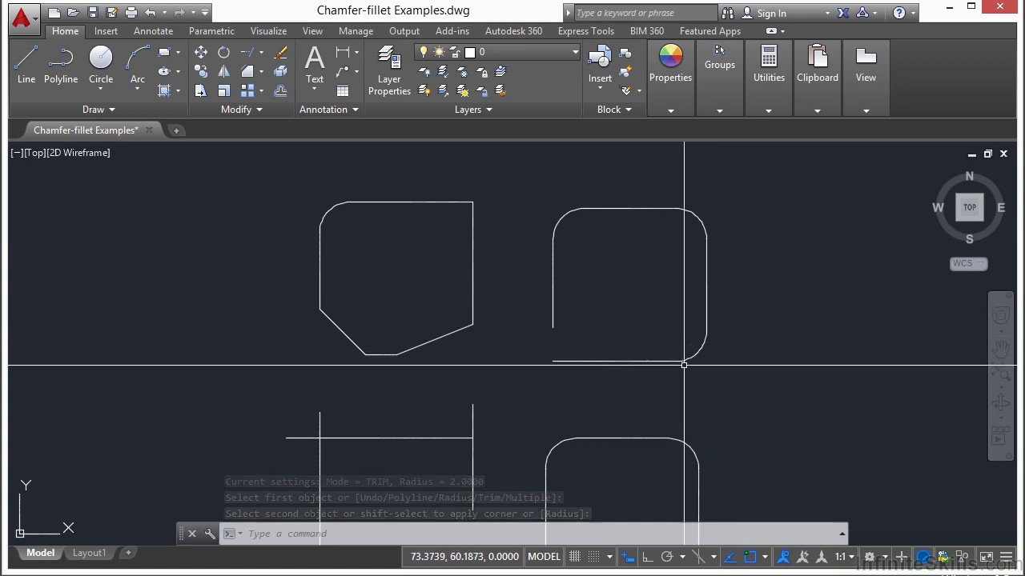
{"action": "key", "text": "Return"}
{"action": "left_click", "coordinate": [578, 361]}
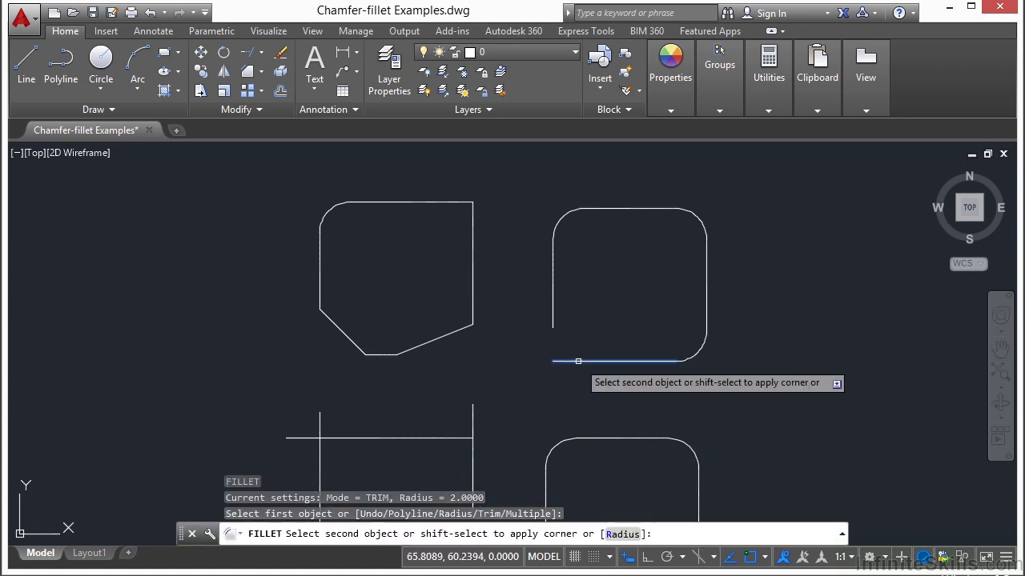
{"action": "left_click", "coordinate": [554, 306]}
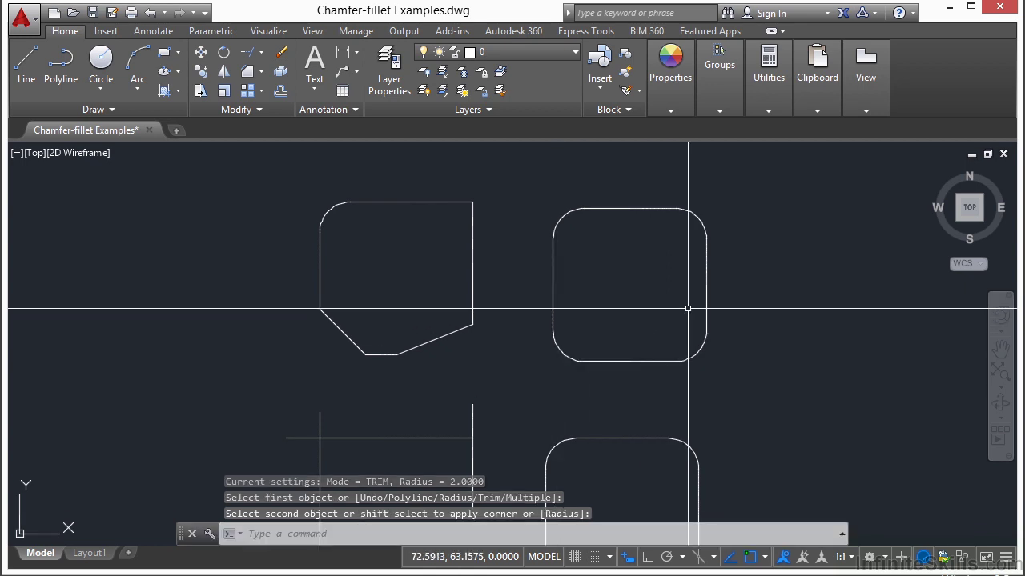
{"action": "scroll", "coordinate": [687, 308], "scroll_direction": "down", "scroll_amount": 2}
Set both chamfer distances to 2 and chamfer the lower-left shape's top-left corner.
{"action": "scroll", "coordinate": [559, 270], "scroll_direction": "up", "scroll_amount": 1}
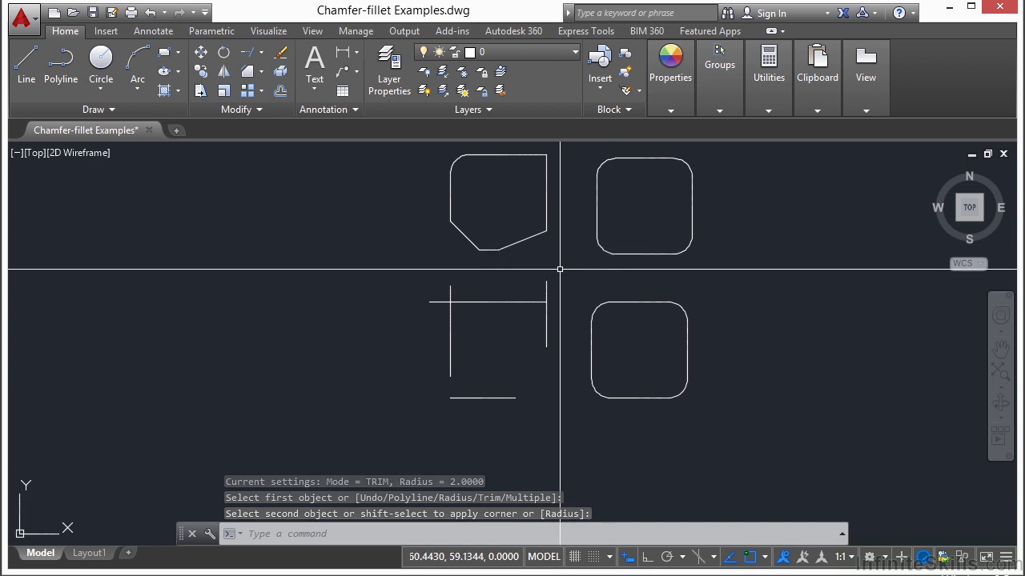
{"action": "type", "text": "cha"}
{"action": "key", "text": "Return"}
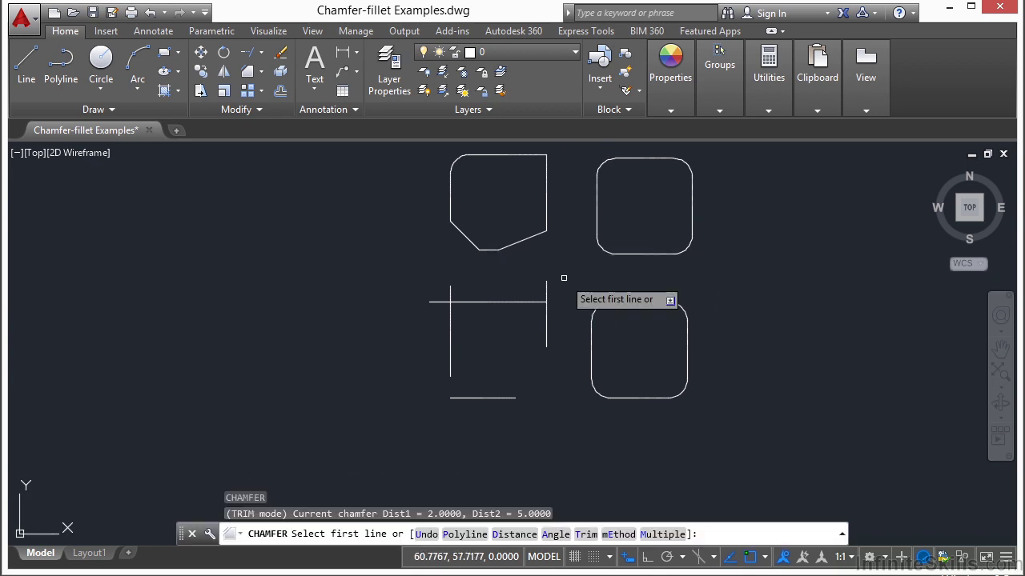
{"action": "type", "text": "d"}
{"action": "key", "text": "Return"}
{"action": "type", "text": "2"}
{"action": "key", "text": "Return"}
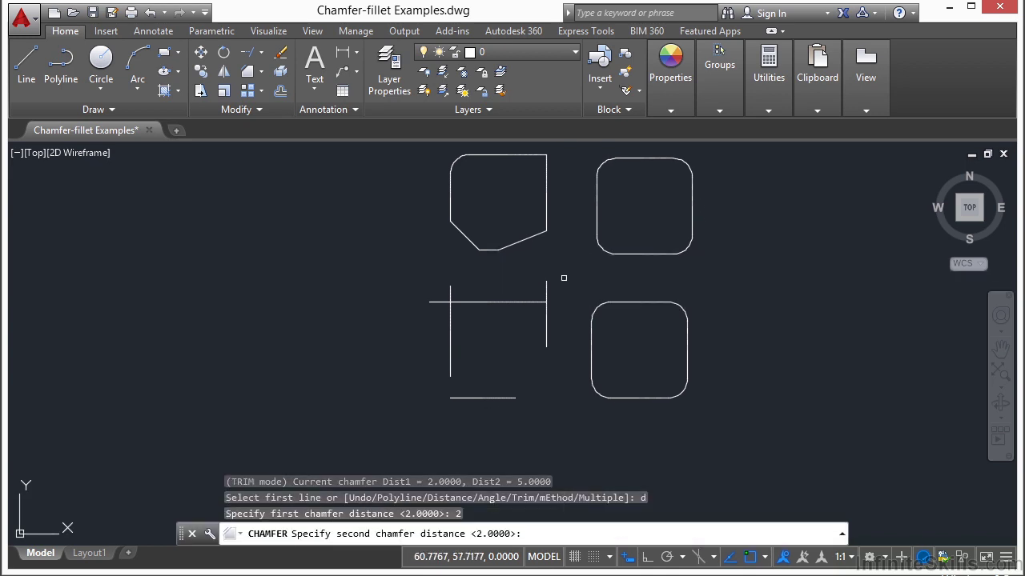
{"action": "key", "text": "Return"}
{"action": "scroll", "coordinate": [486, 318], "scroll_direction": "up", "scroll_amount": 2}
{"action": "left_click", "coordinate": [480, 293]}
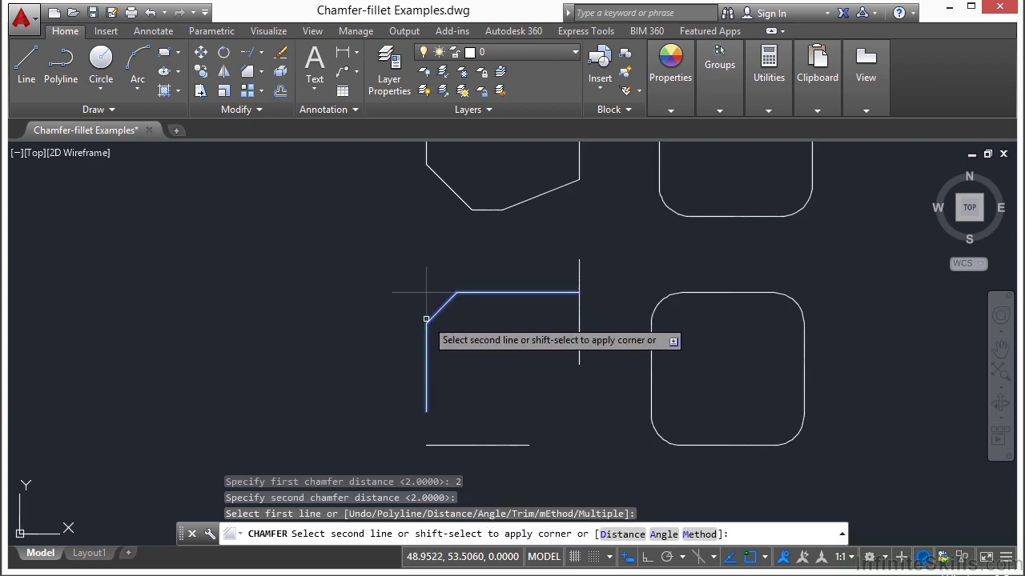
{"action": "left_click", "coordinate": [427, 321]}
Apply the same 2-unit chamfer to the bottom-left corner, then end the command.
{"action": "key", "text": "Return"}
{"action": "left_click", "coordinate": [427, 395]}
{"action": "left_click", "coordinate": [492, 445]}
{"action": "key", "text": "Return"}
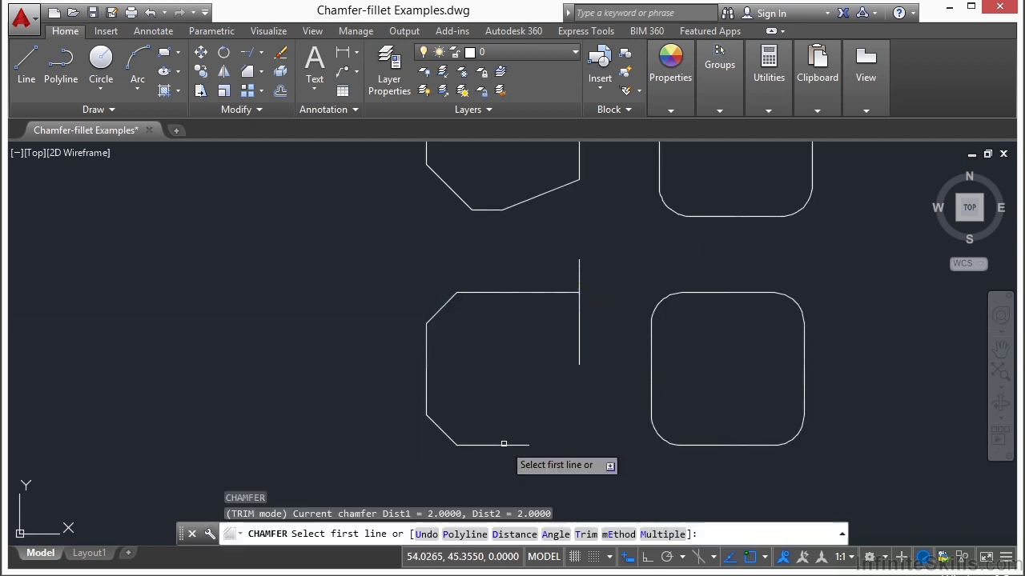
{"action": "key", "text": "Return"}
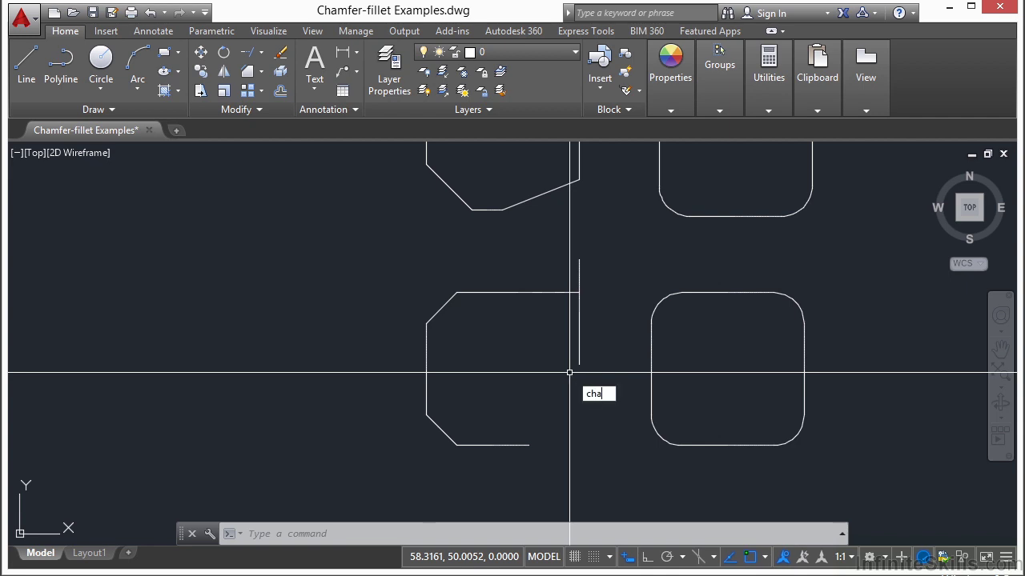
Restart CHAMFER with both distances 0 and pick the top line for a square corner.
{"action": "key", "text": "Return"}
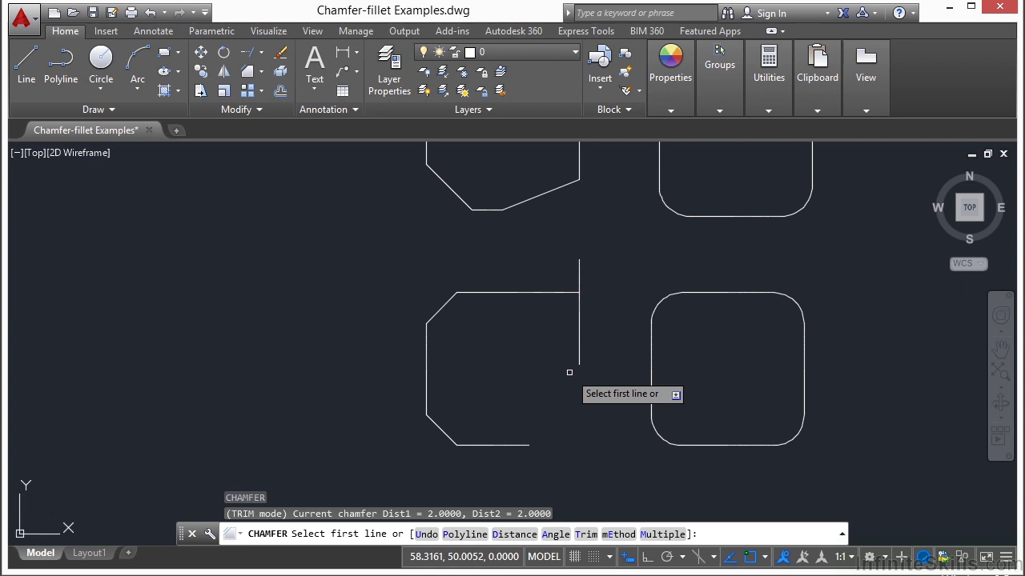
{"action": "type", "text": "d"}
{"action": "key", "text": "Return"}
{"action": "type", "text": "0"}
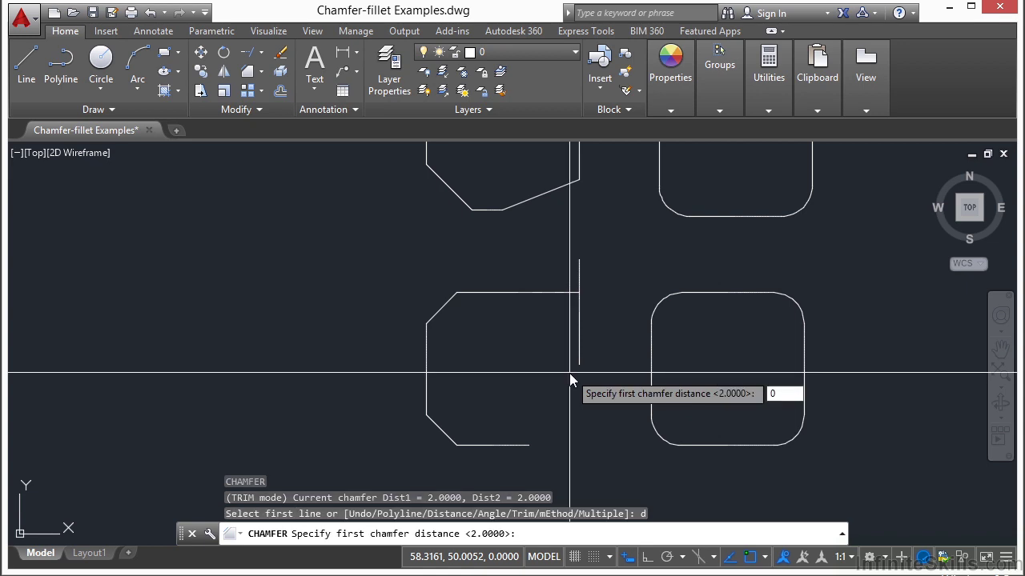
{"action": "key", "text": "Return"}
{"action": "type", "text": "0"}
{"action": "key", "text": "Return"}
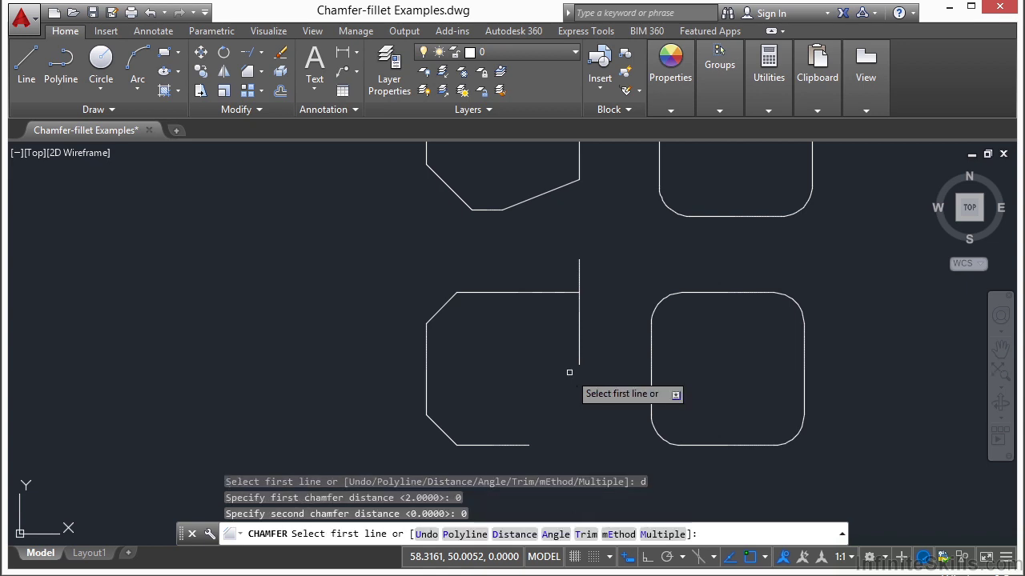
{"action": "left_click", "coordinate": [536, 293]}
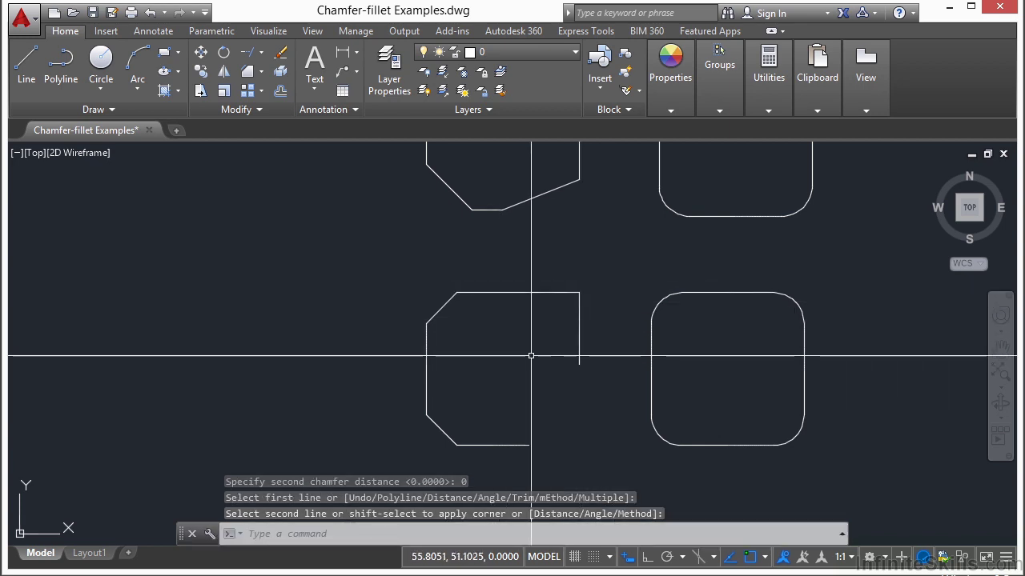
Set the fillet radius to 0 and square off the lower-left shape's bottom-right corner.
{"action": "key", "text": "Escape"}
{"action": "type", "text": "f"}
{"action": "key", "text": "Return"}
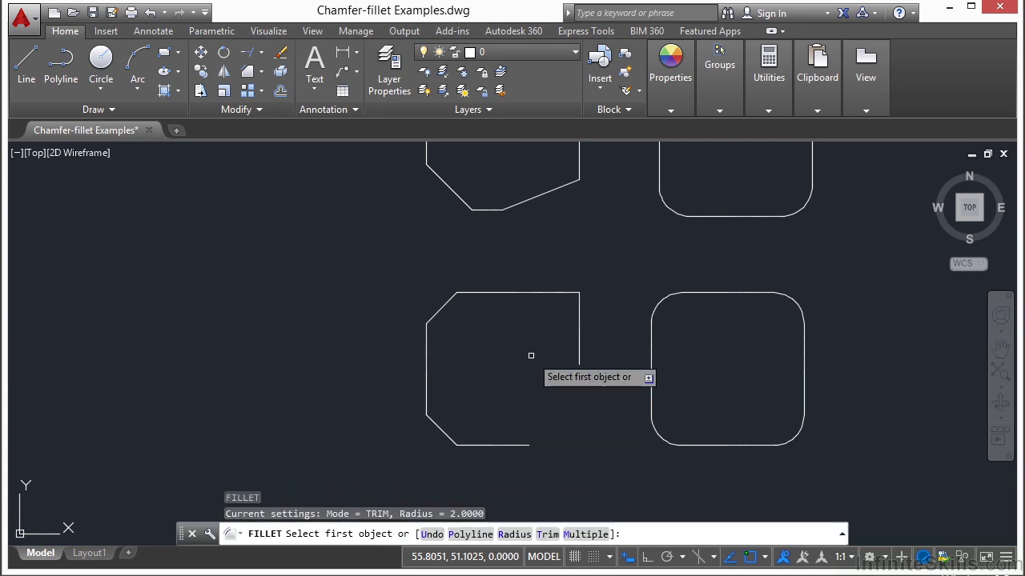
{"action": "type", "text": "r"}
{"action": "key", "text": "Return"}
{"action": "type", "text": "0"}
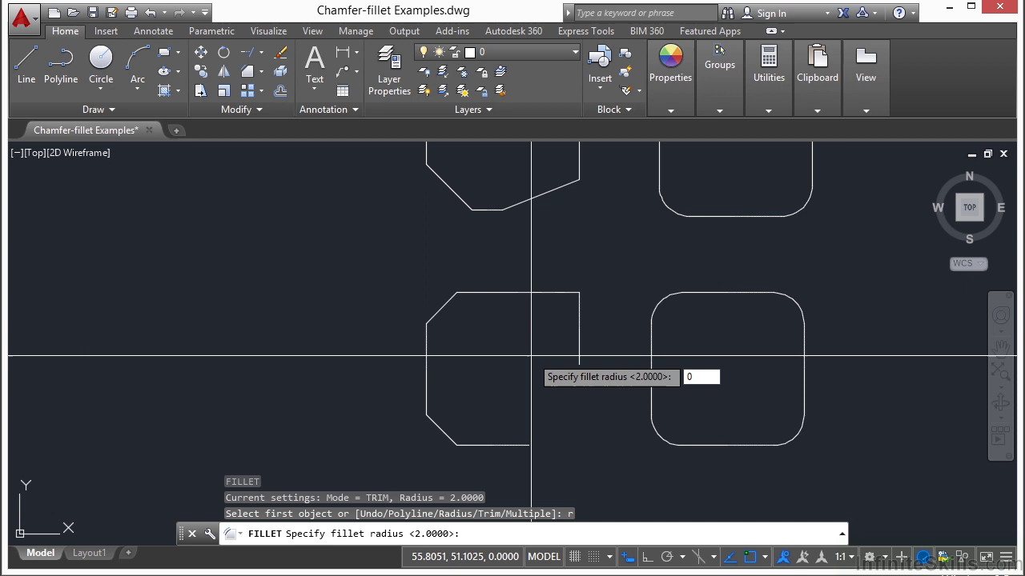
{"action": "key", "text": "Return"}
{"action": "left_click", "coordinate": [579, 356]}
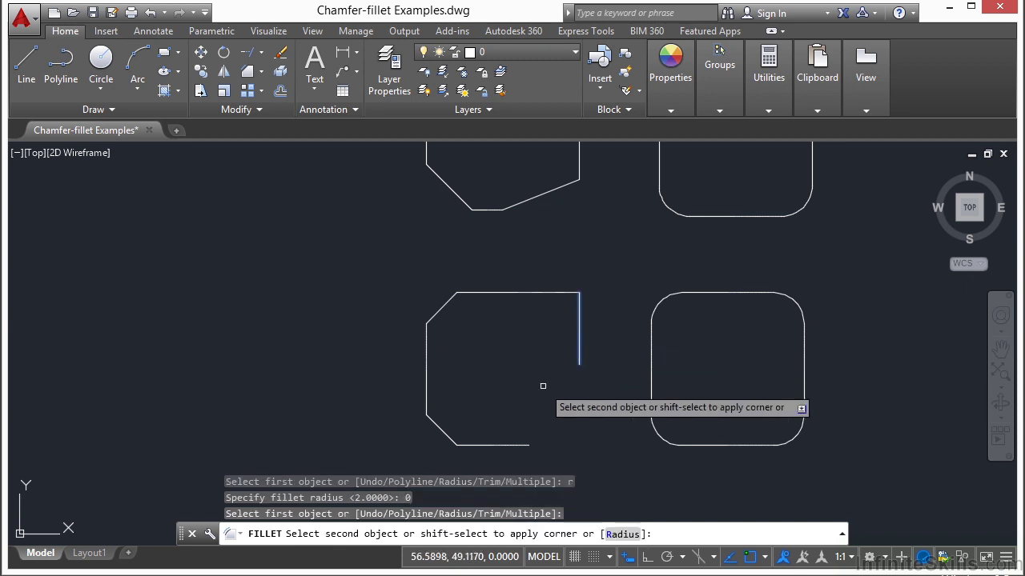
{"action": "left_click", "coordinate": [494, 445]}
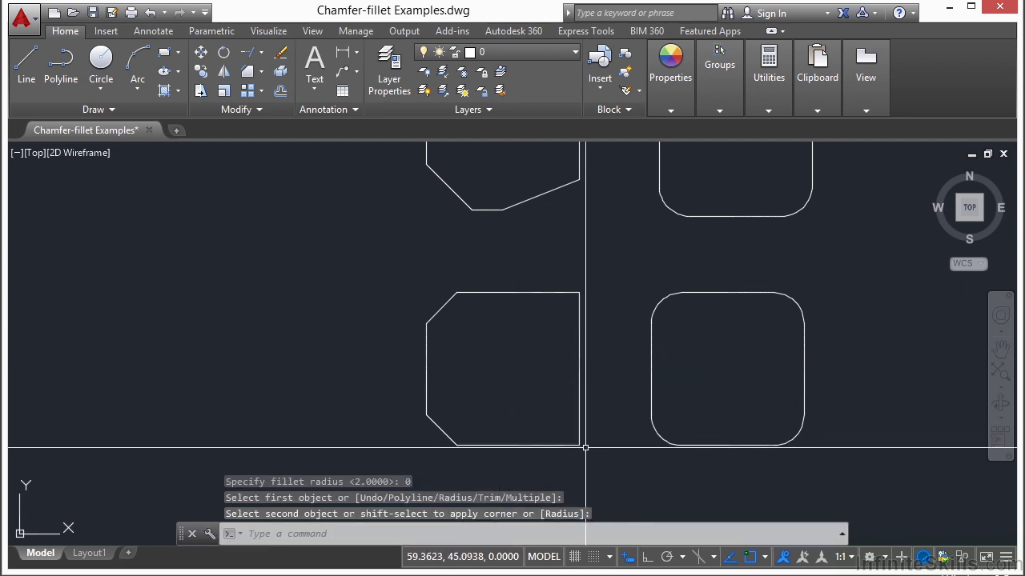
Make the rounded square's top-left corner sharp with a zero-radius fillet on its top and left edges.
{"action": "middle_click_drag", "start_coordinate": [705, 365], "coordinate": [541, 348]}
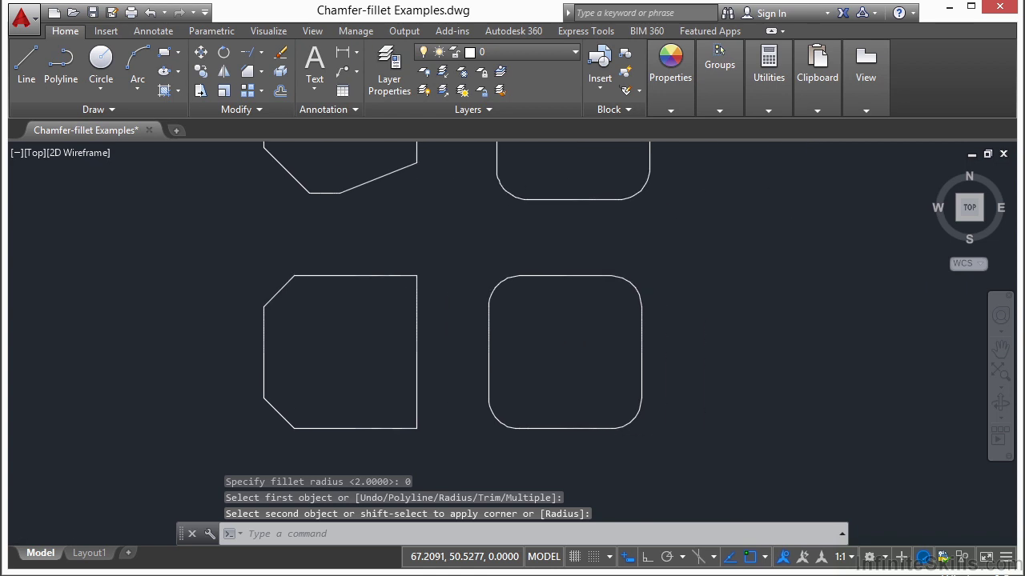
{"action": "left_click", "coordinate": [556, 274]}
{"action": "left_click", "coordinate": [567, 288]}
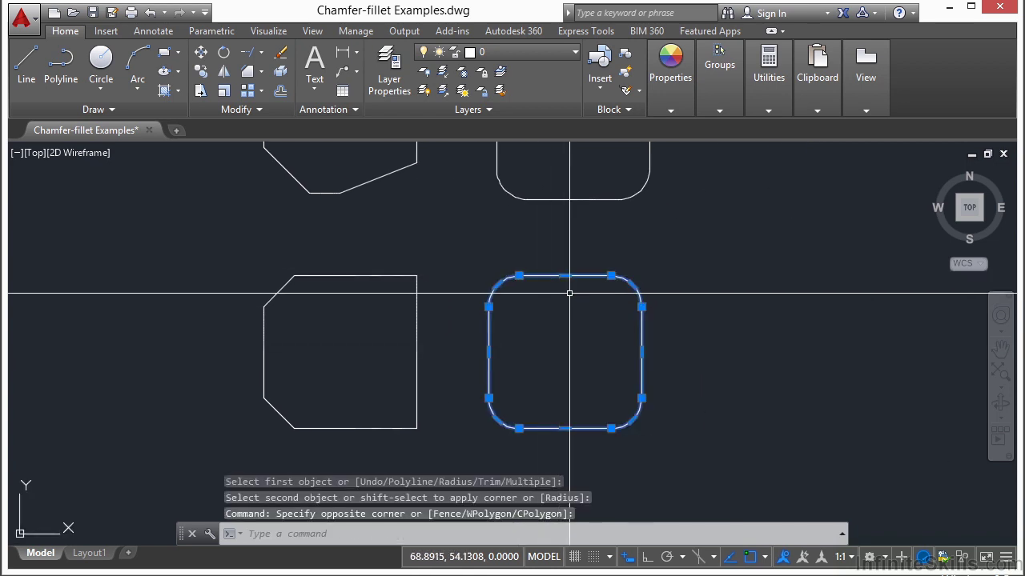
{"action": "key", "text": "Escape"}
{"action": "key", "text": "Escape"}
{"action": "key", "text": "Return"}
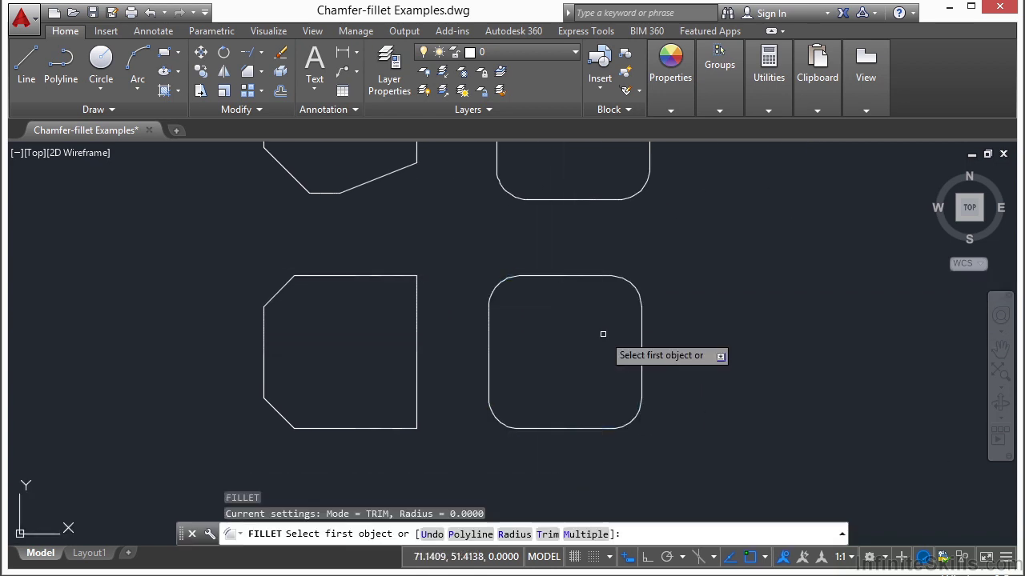
{"action": "left_click", "coordinate": [544, 275]}
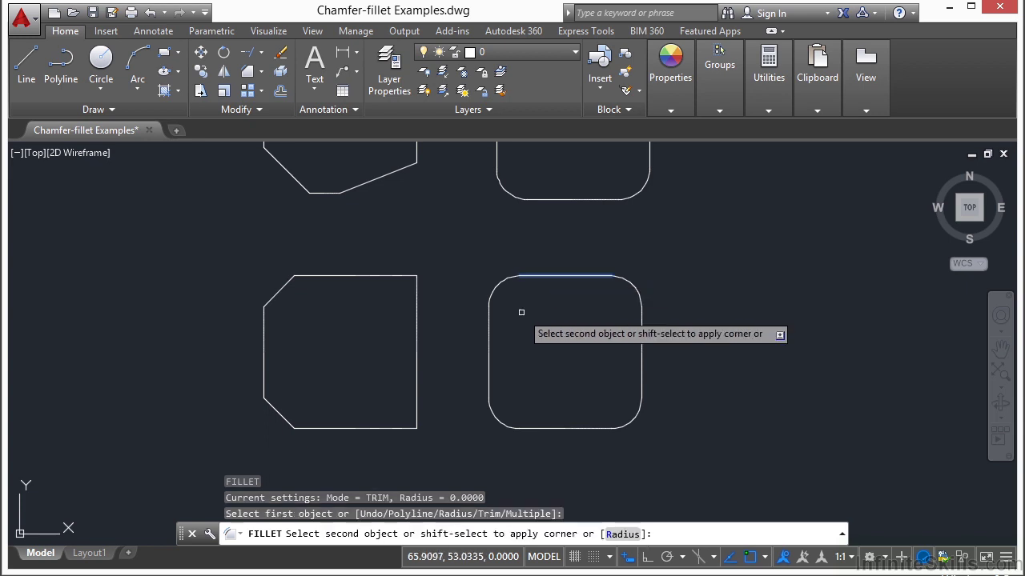
{"action": "left_click", "coordinate": [489, 337]}
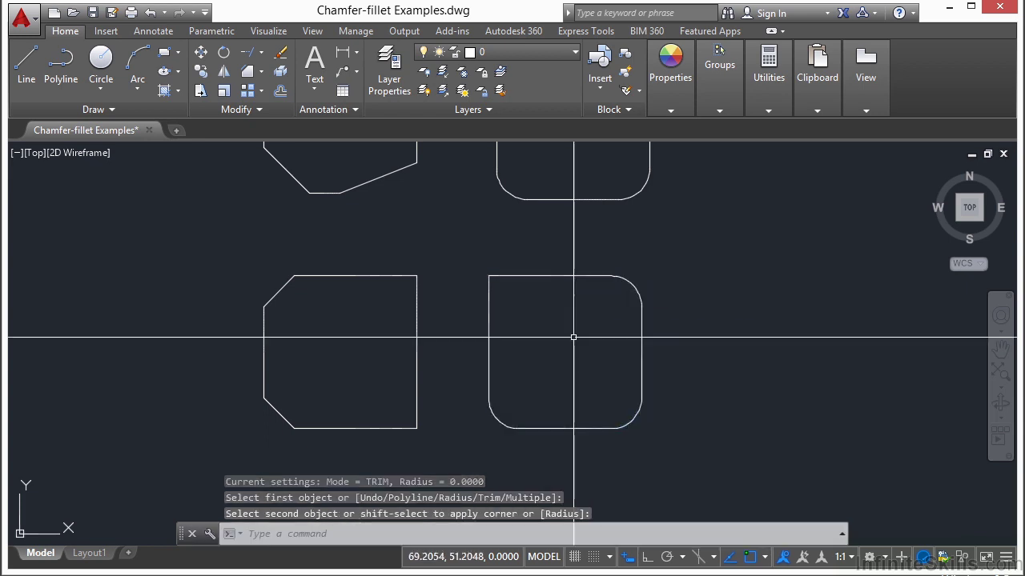
{"action": "left_click", "coordinate": [555, 276]}
{"action": "double_click", "coordinate": [564, 276]}
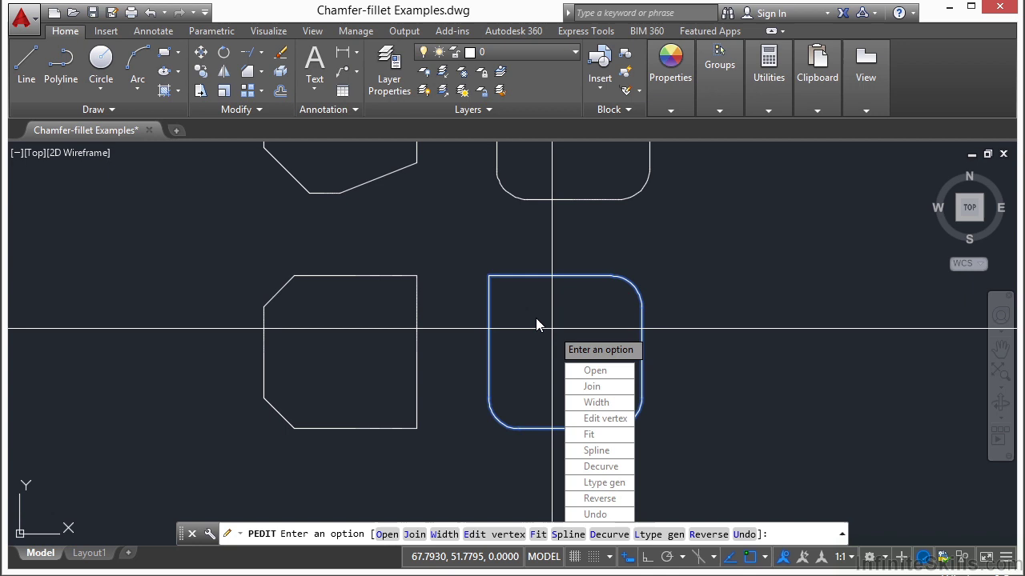
{"action": "key", "text": "Escape"}
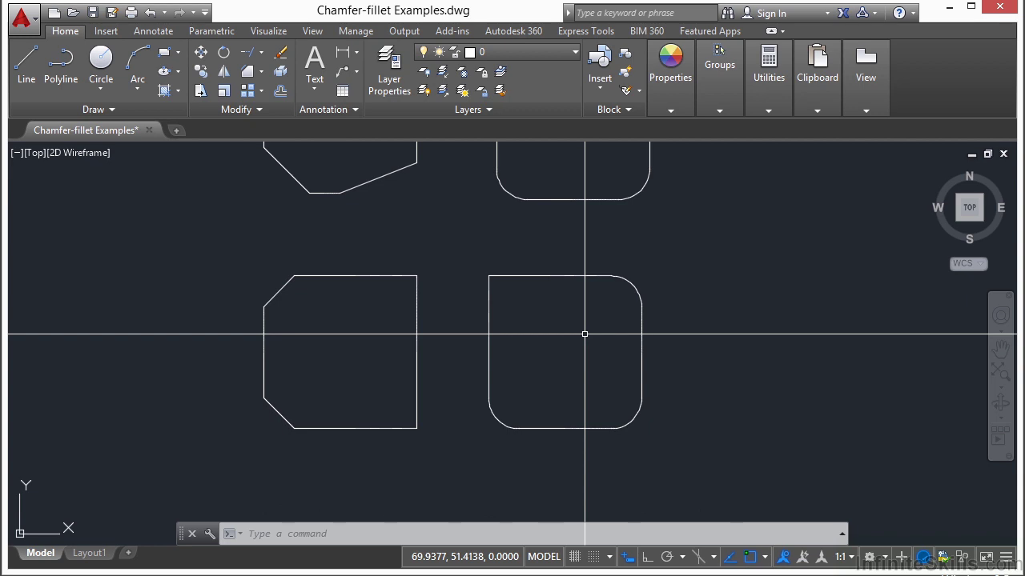
Reset the fillet radius to 2, then Shift-pick the rounded square's top and left edges.
{"action": "key", "text": "Return"}
{"action": "type", "text": "r"}
{"action": "key", "text": "Return"}
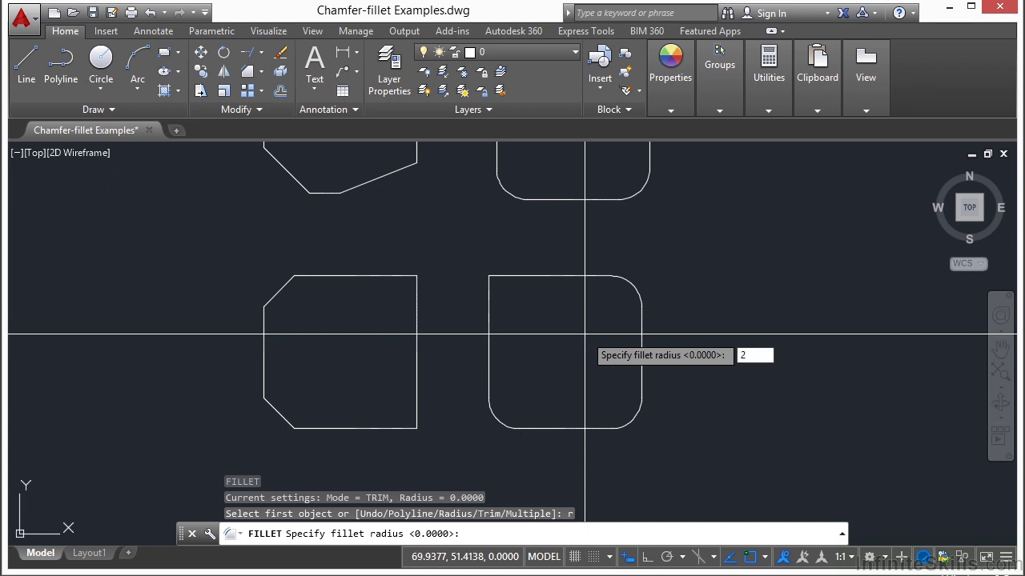
{"action": "key", "text": "Return"}
{"action": "left_click", "coordinate": [544, 275]}
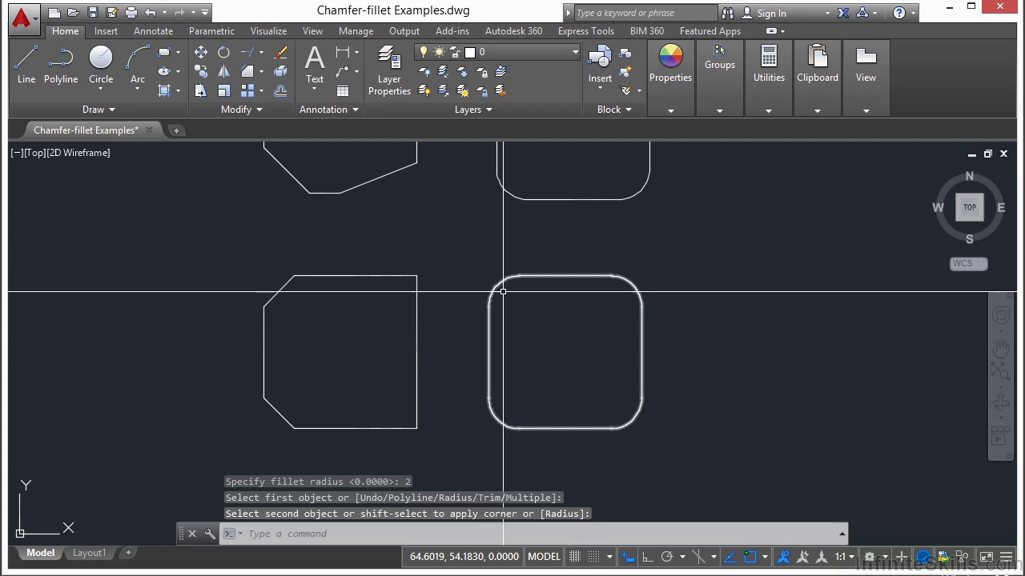
{"action": "key", "text": "Return"}
{"action": "key", "text": "Return"}
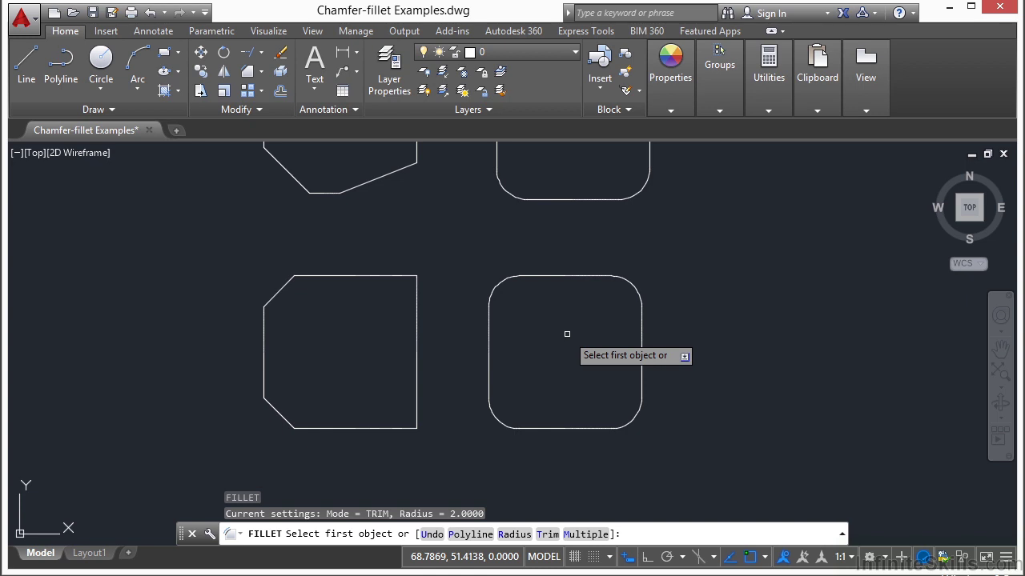
{"action": "left_click", "coordinate": [536, 276]}
{"action": "left_click", "coordinate": [489, 340], "text": "shift"}
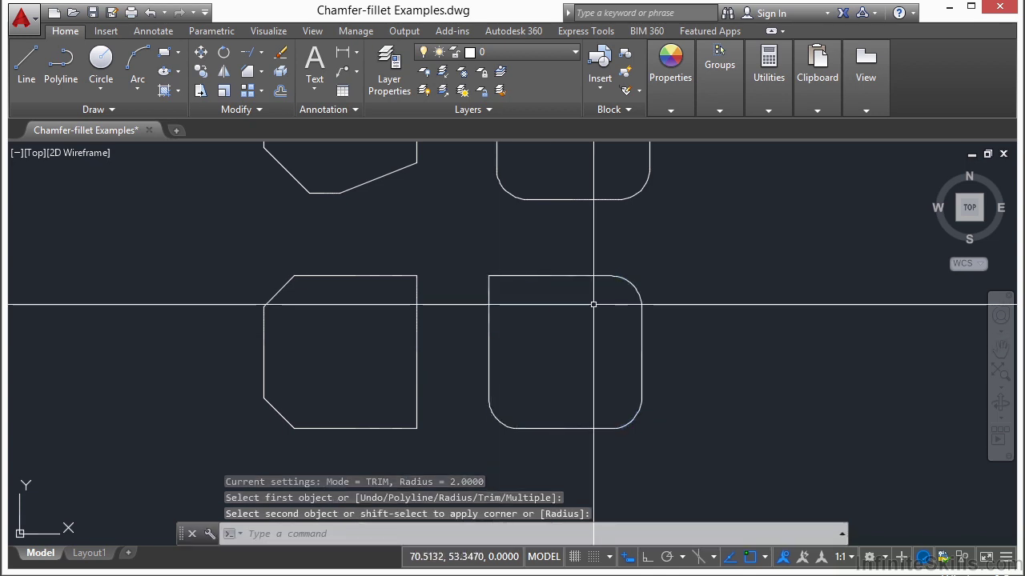
Fillet the lower-left shape's top-right and top-left corners at radius 2.
{"action": "key", "text": "Return"}
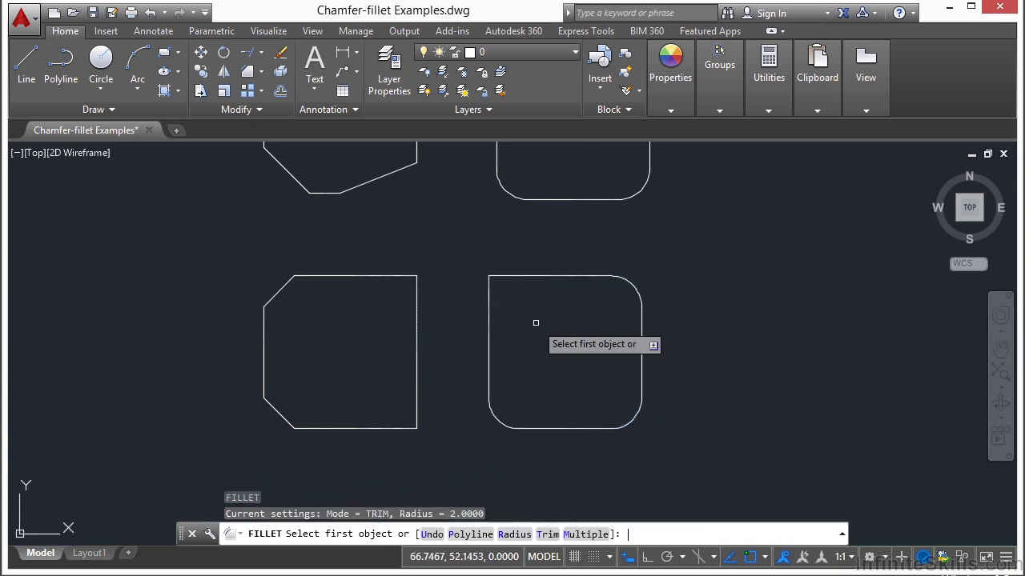
{"action": "left_click", "coordinate": [415, 316]}
{"action": "left_click", "coordinate": [372, 276]}
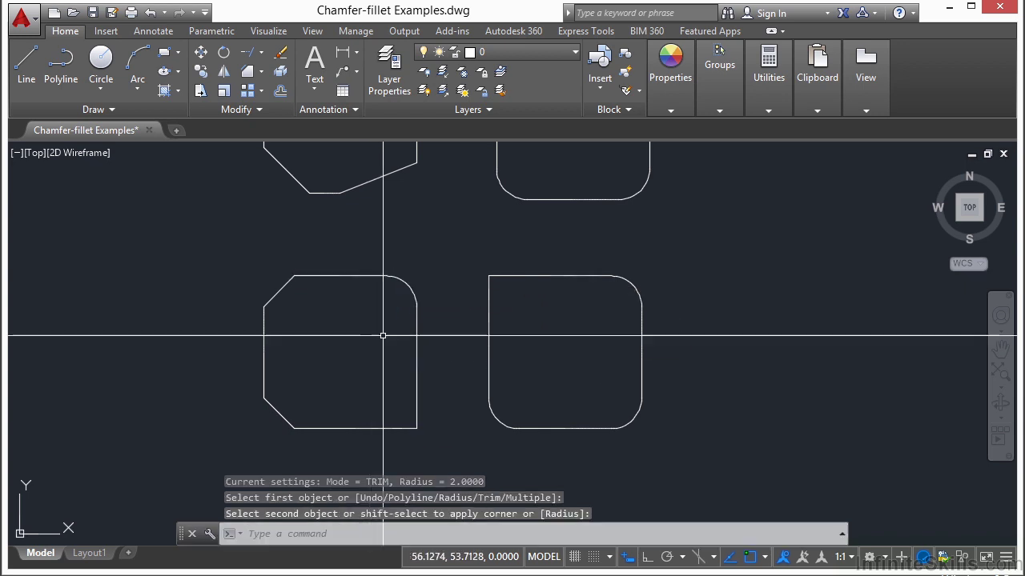
{"action": "key", "text": "Return"}
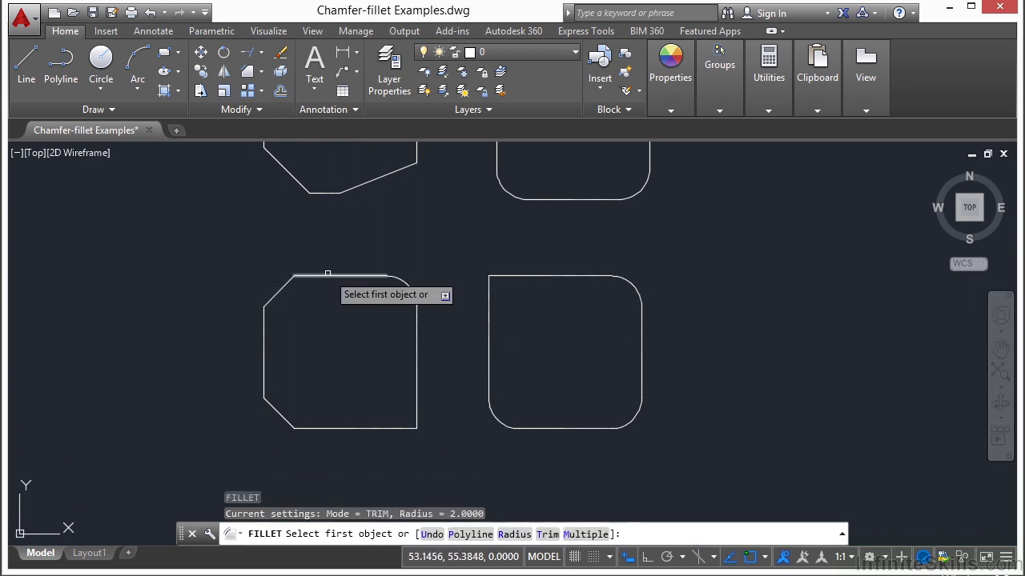
{"action": "left_click", "coordinate": [328, 276]}
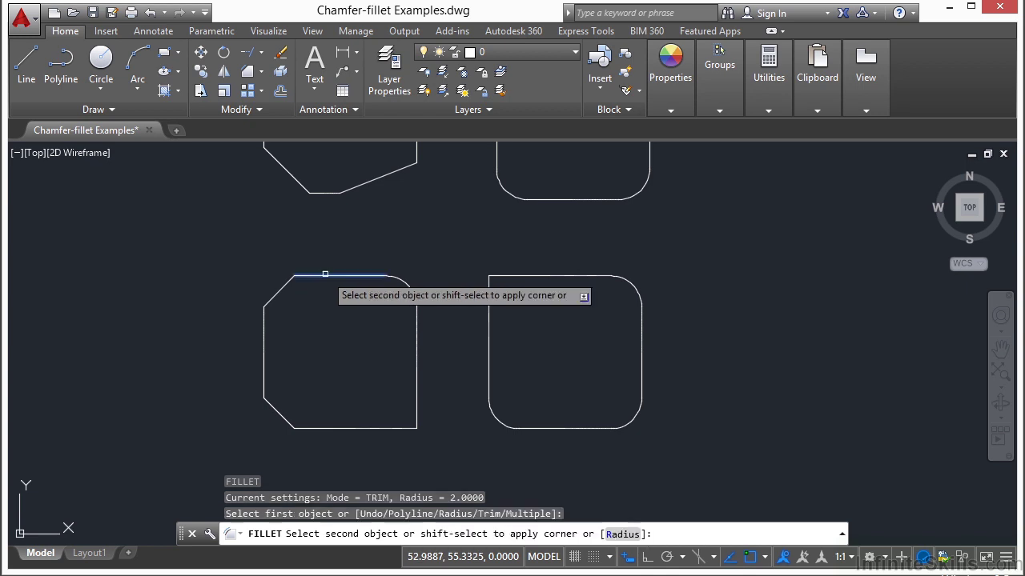
{"action": "left_click", "coordinate": [262, 352]}
Erase the leftover diagonal chamfer line at the top-left corner.
{"action": "scroll", "coordinate": [264, 290], "scroll_direction": "up", "scroll_amount": 6}
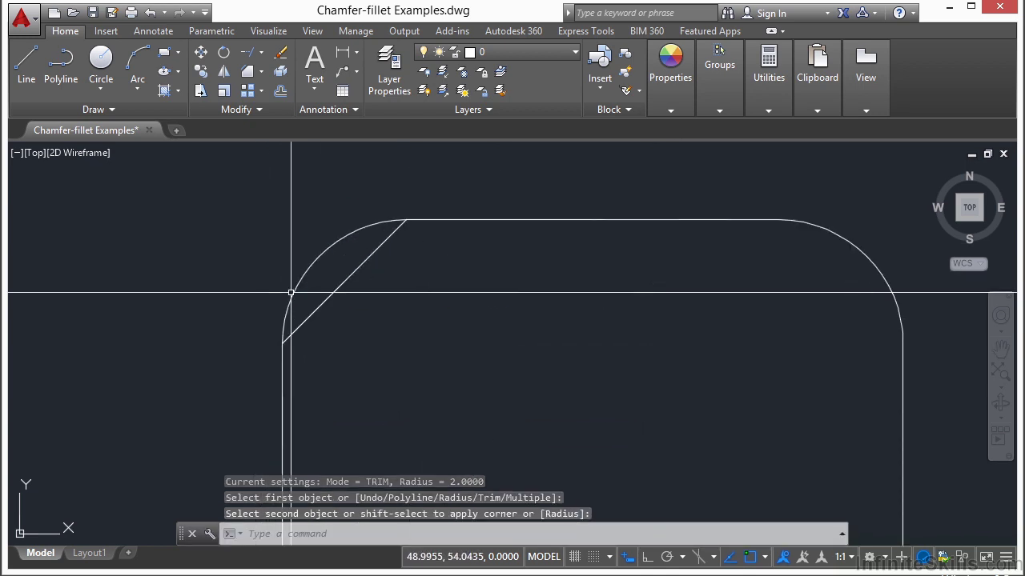
{"action": "left_click", "coordinate": [360, 282]}
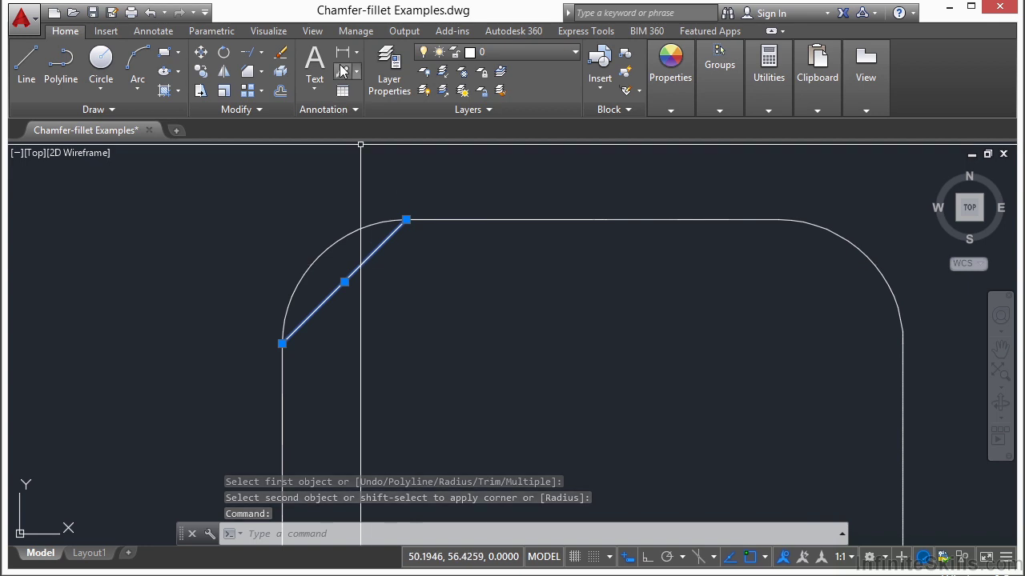
{"action": "left_click", "coordinate": [280, 53]}
{"action": "scroll", "coordinate": [529, 277], "scroll_direction": "down", "scroll_amount": 10}
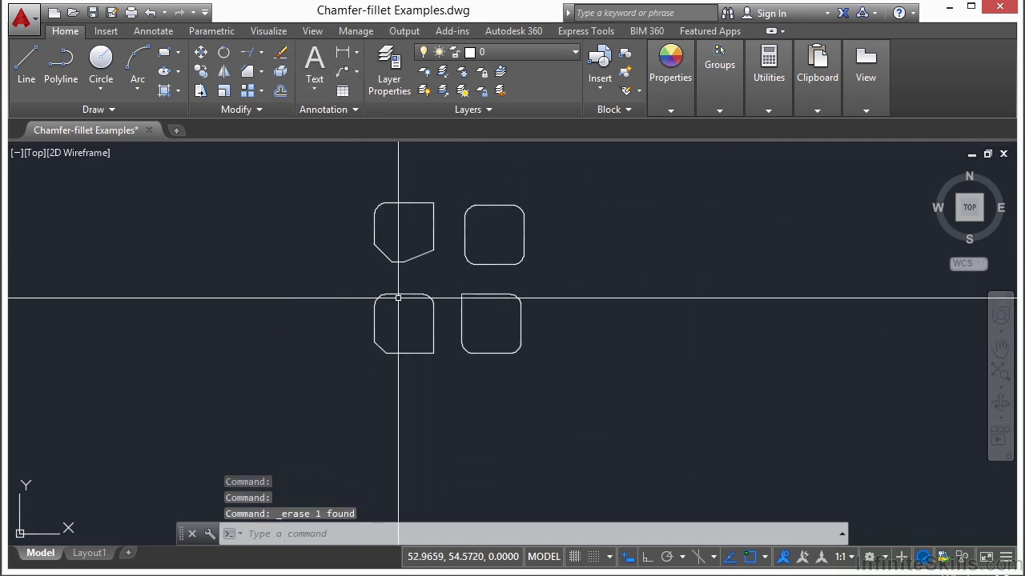